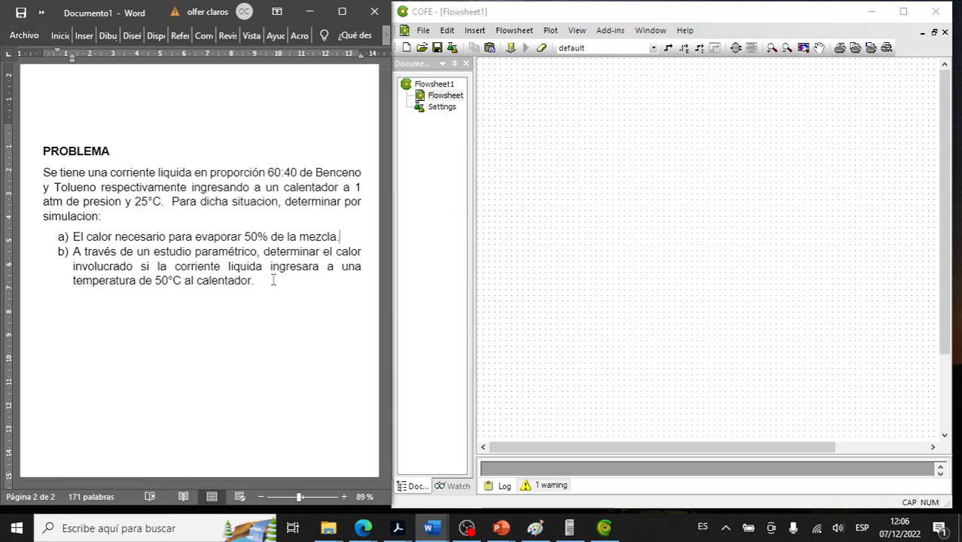
Step: Switch to COFE and create a new ChemSep property package for the flowsheet, titled PAQUETE
click(473, 17)
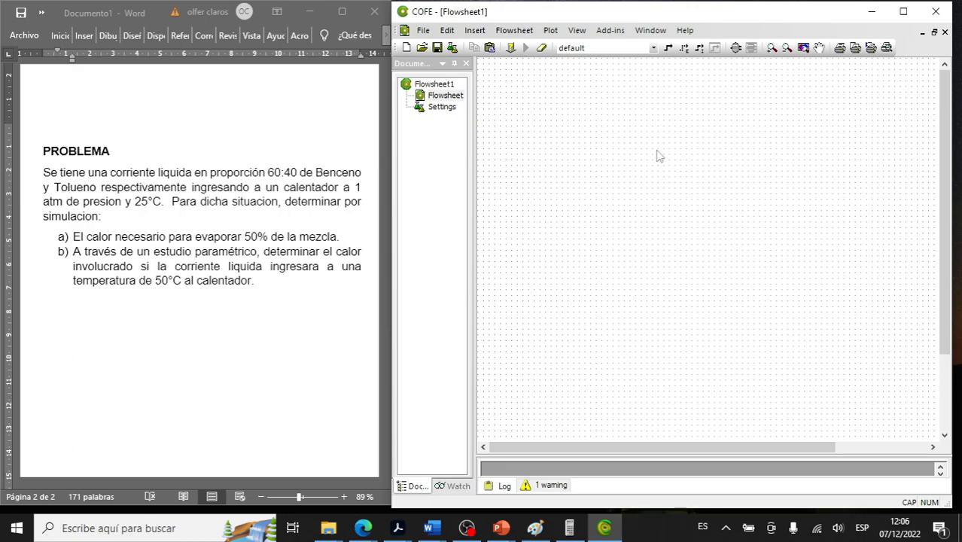
double_click(443, 108)
drag(518, 111, 525, 146)
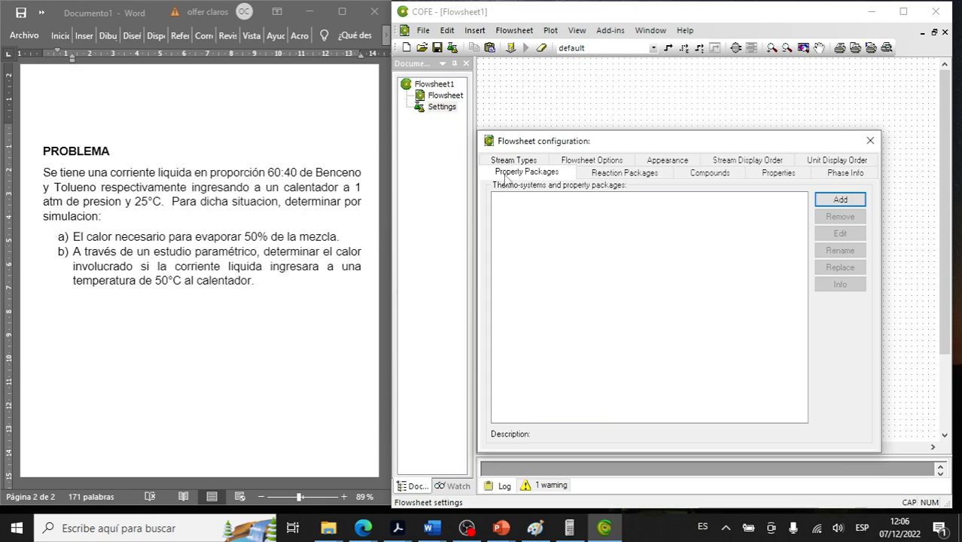
click(825, 200)
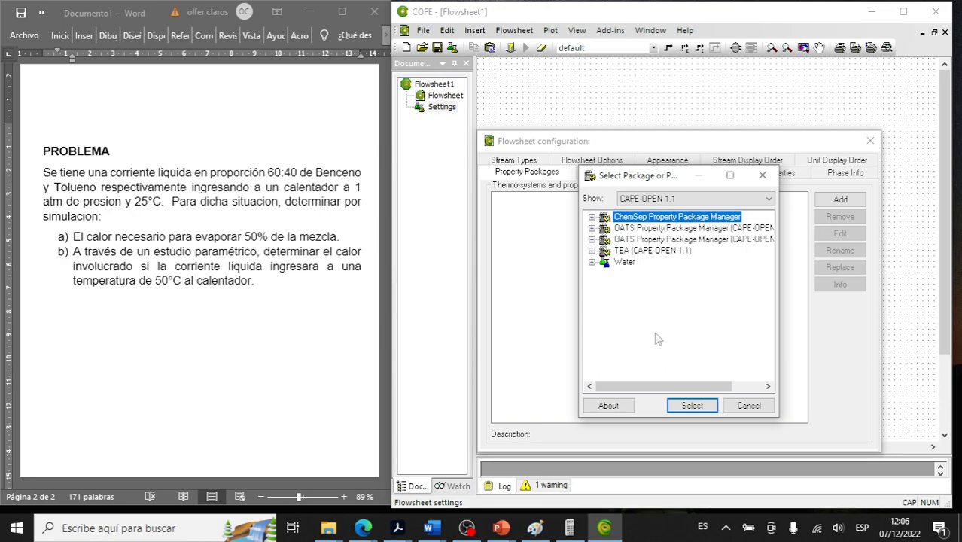
click(686, 406)
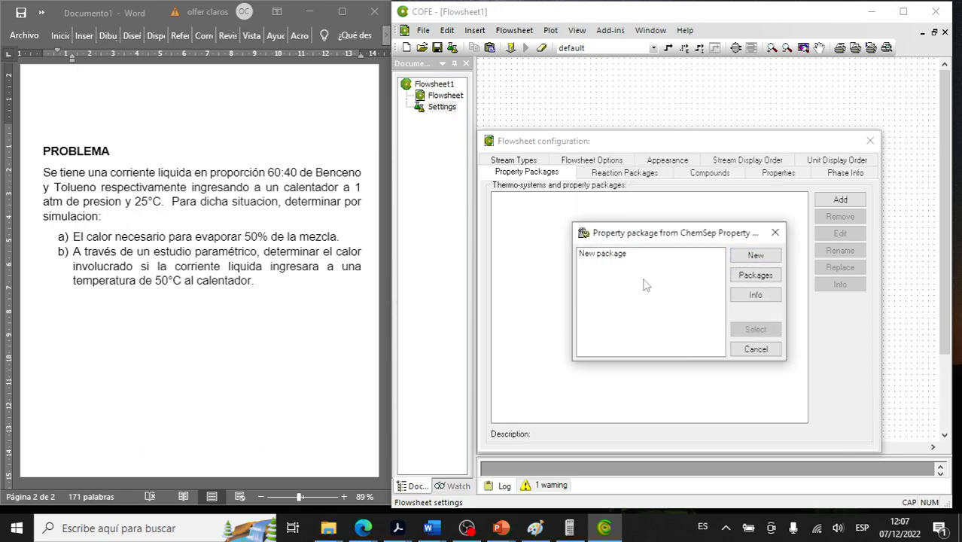
click(756, 256)
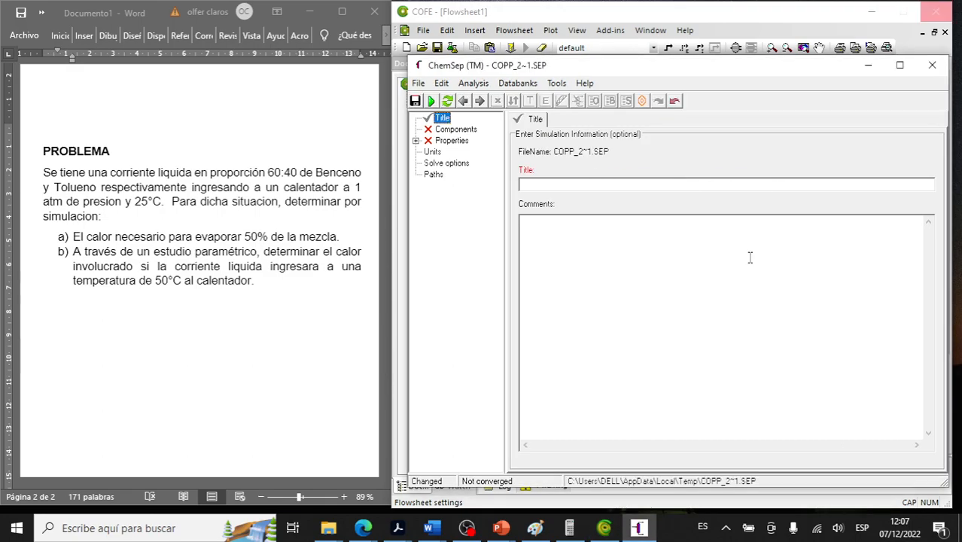
click(666, 187)
text(PAQUETE)
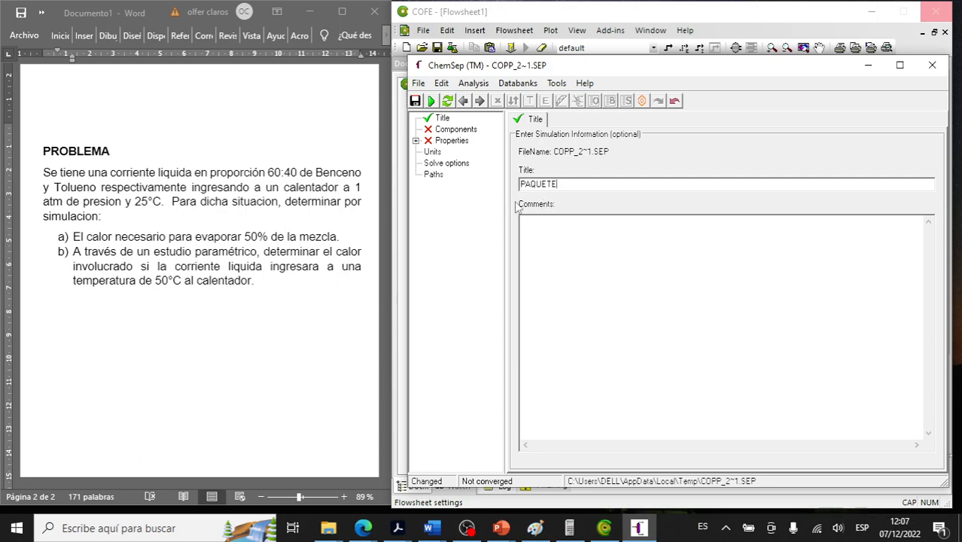
Step: Find Benzene and Toluene in the component databank and add both to the property package
click(466, 133)
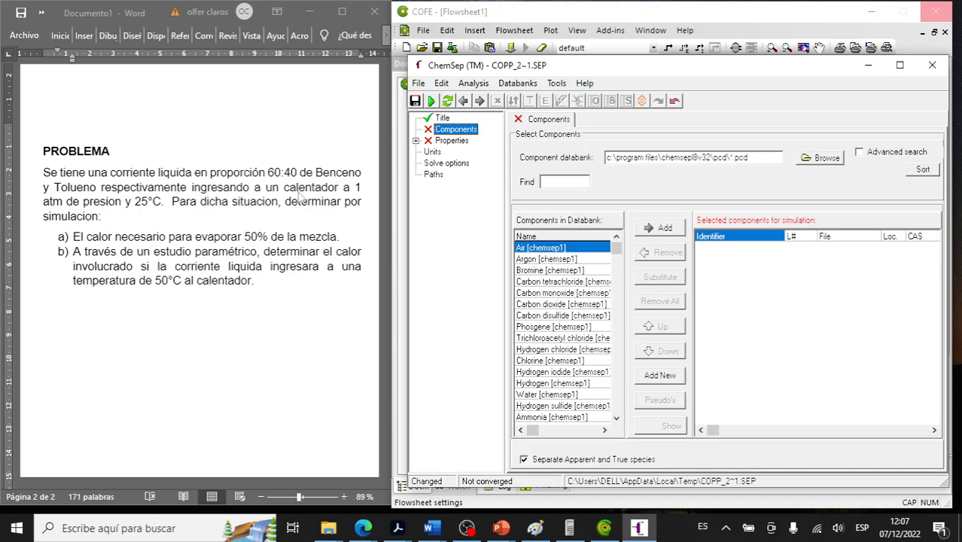
click(559, 182)
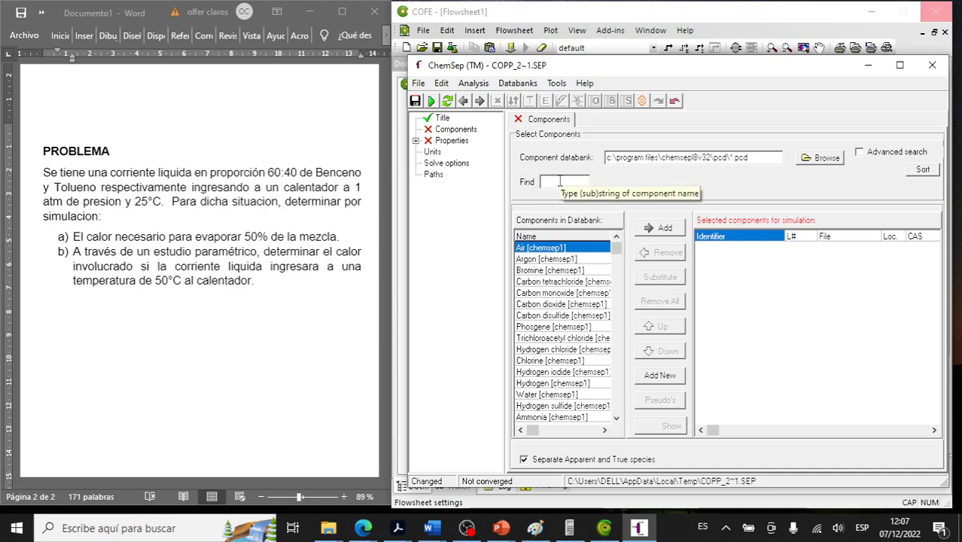
text(BEN)
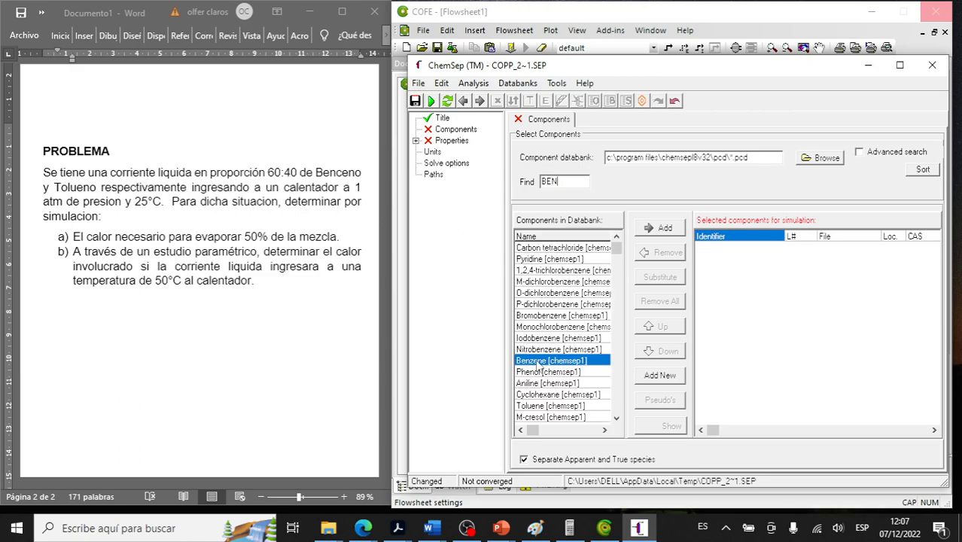
double_click(537, 361)
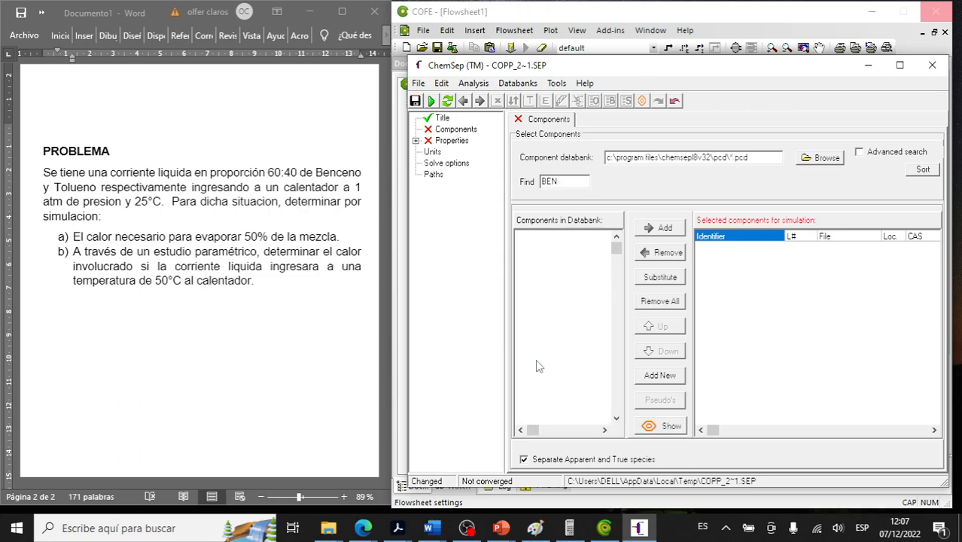
text(TOLUE)
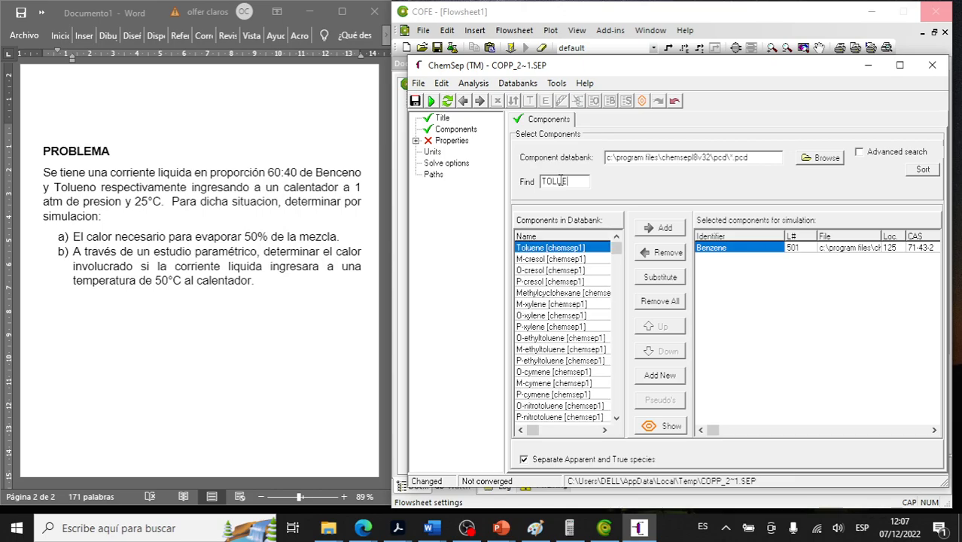
double_click(546, 248)
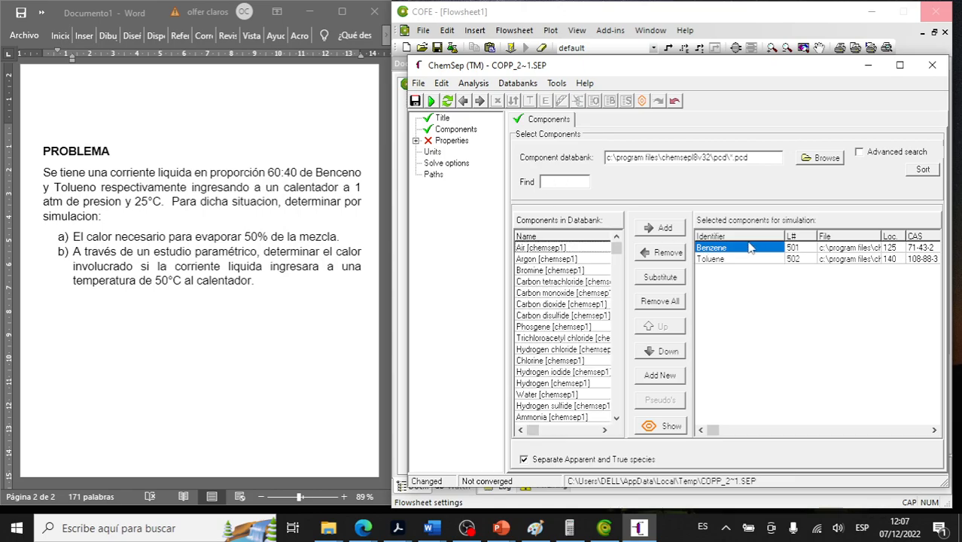
Step: Set the K-value model to EOS with the Peng-Robinson 76 equation of state, and use the consistent EOS for enthalpy
click(461, 143)
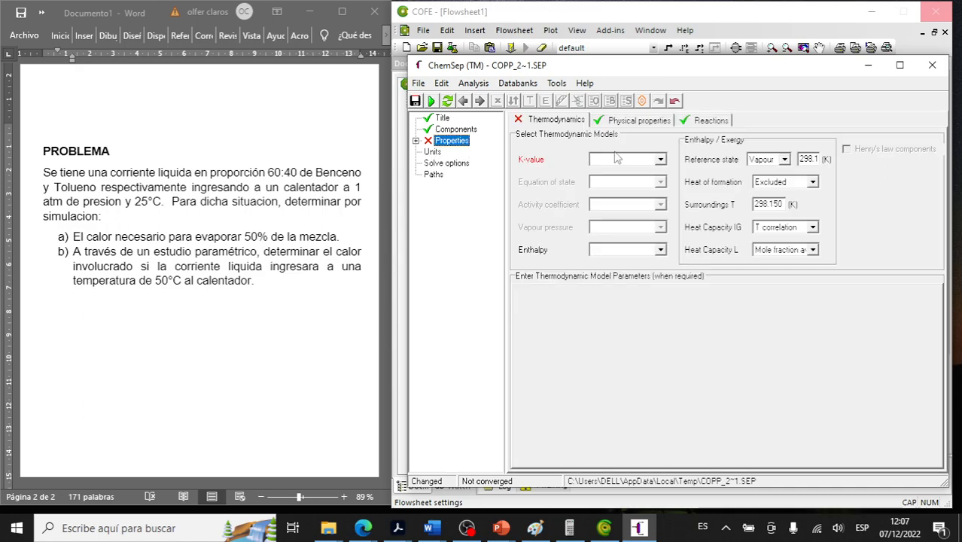
click(659, 161)
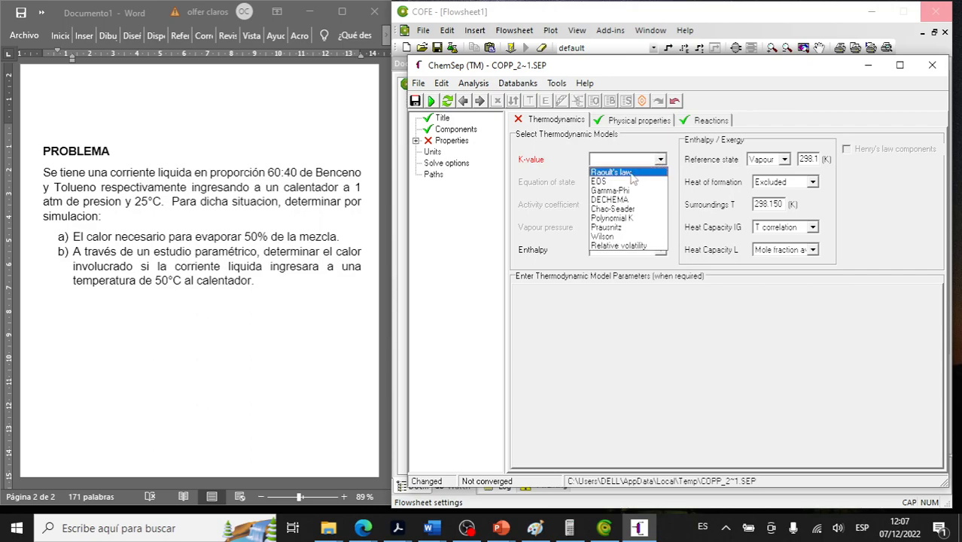
click(633, 185)
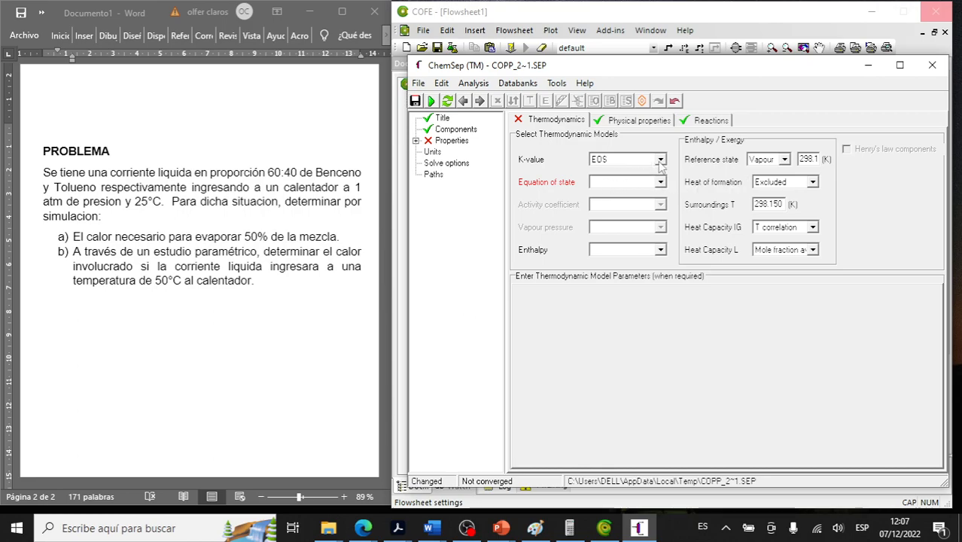
click(661, 183)
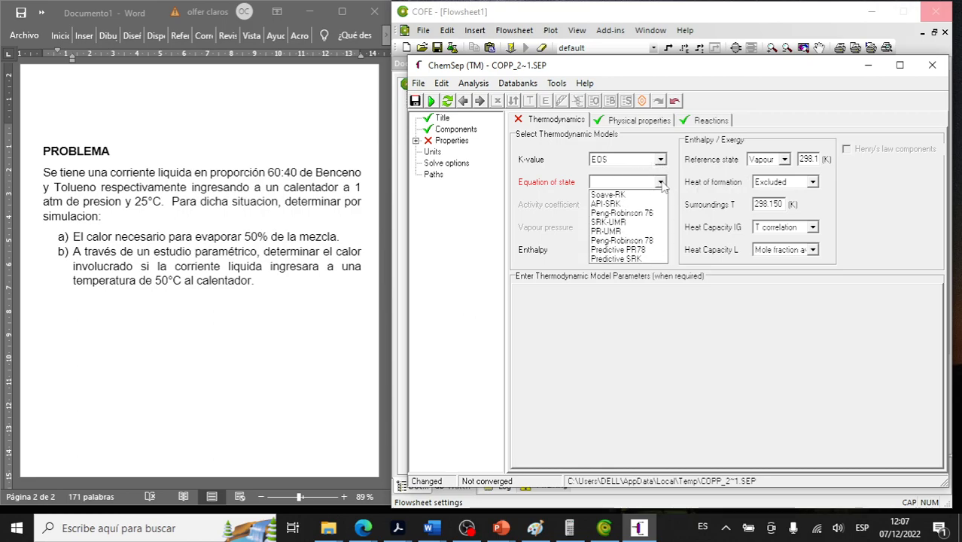
click(642, 213)
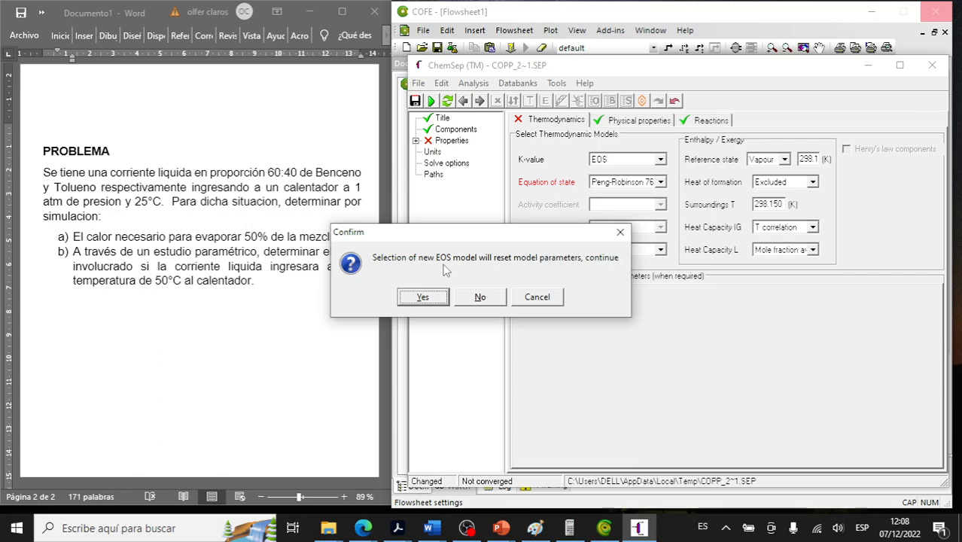
click(420, 298)
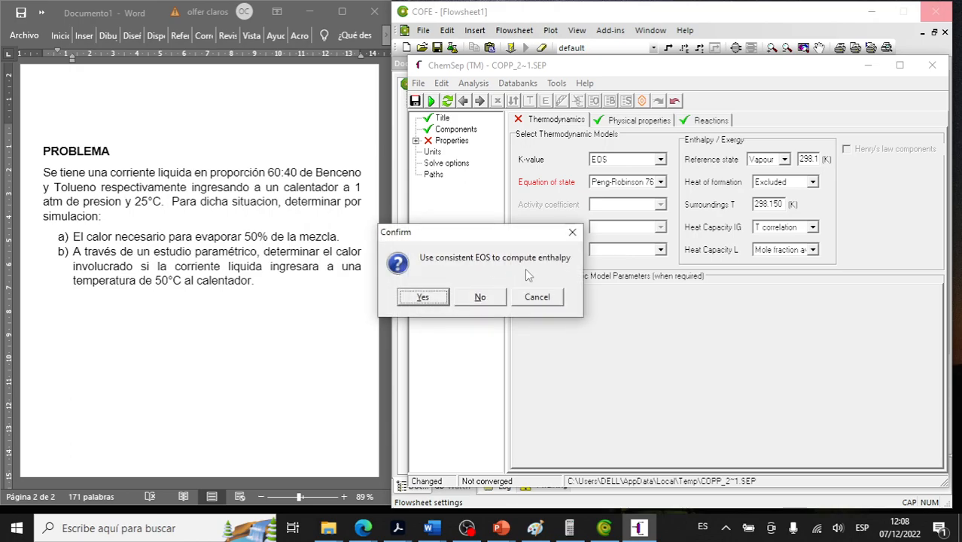
click(432, 297)
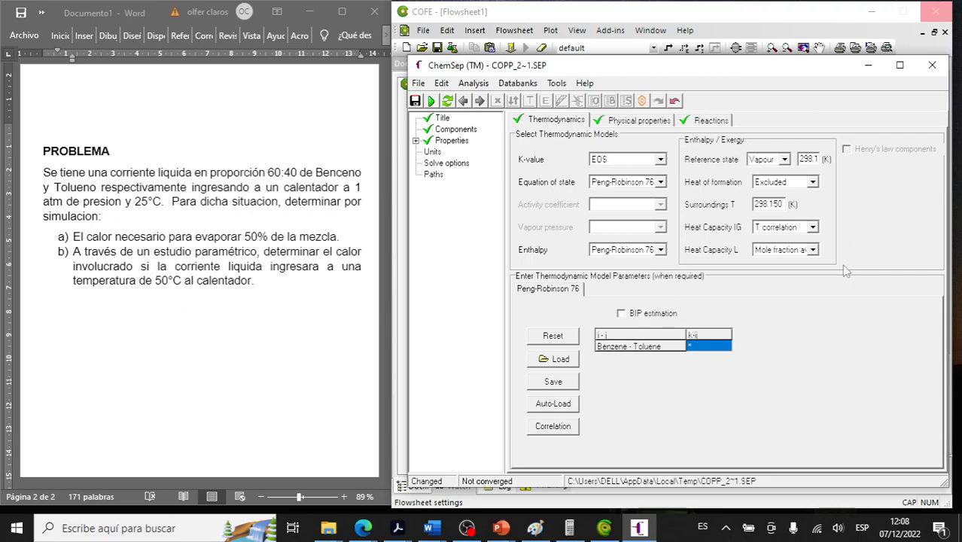
Step: Save the property package, assign it to the default stream type and close the flowsheet configuration
click(932, 68)
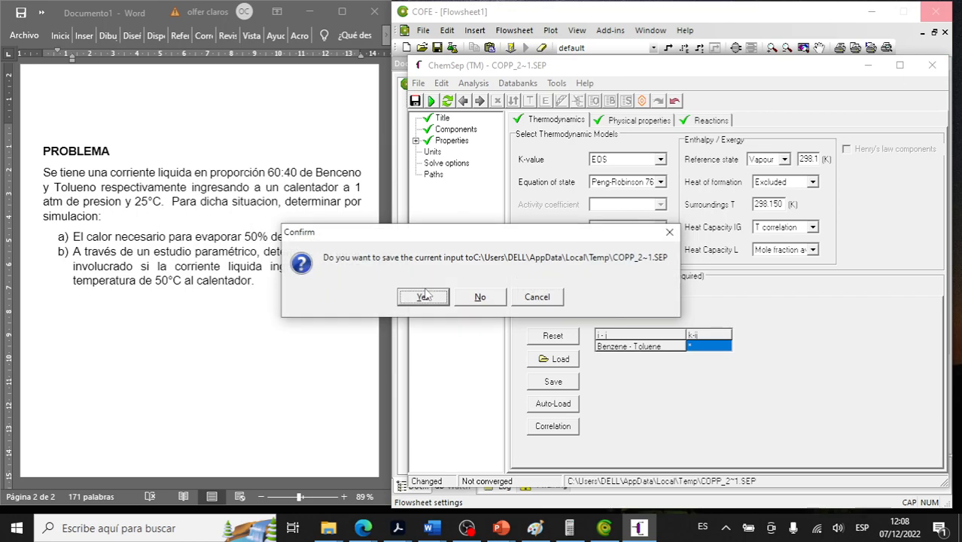
click(421, 299)
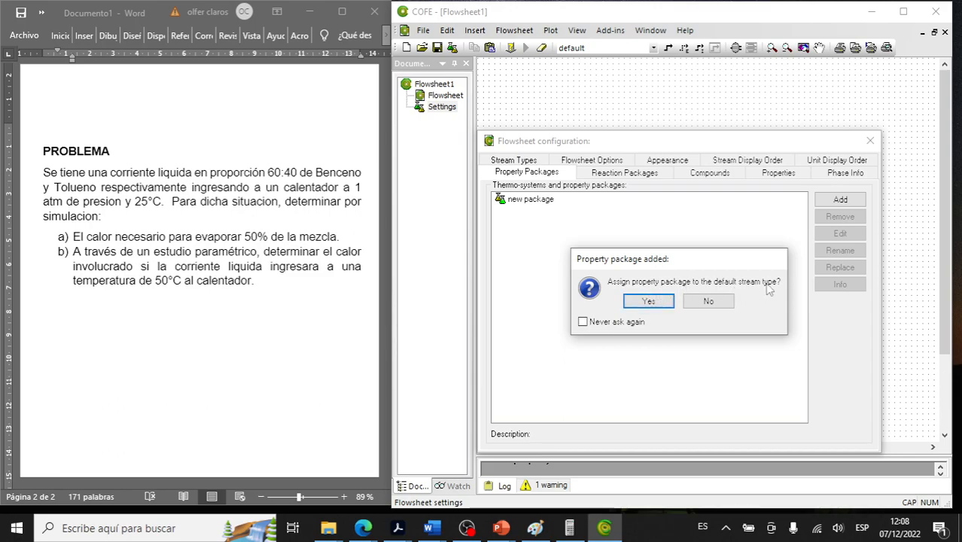
click(649, 304)
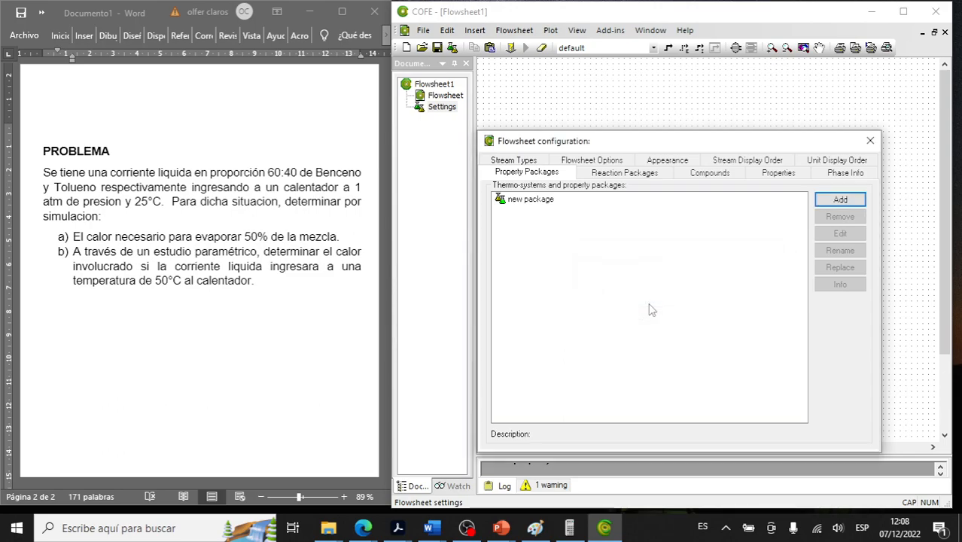
click(871, 141)
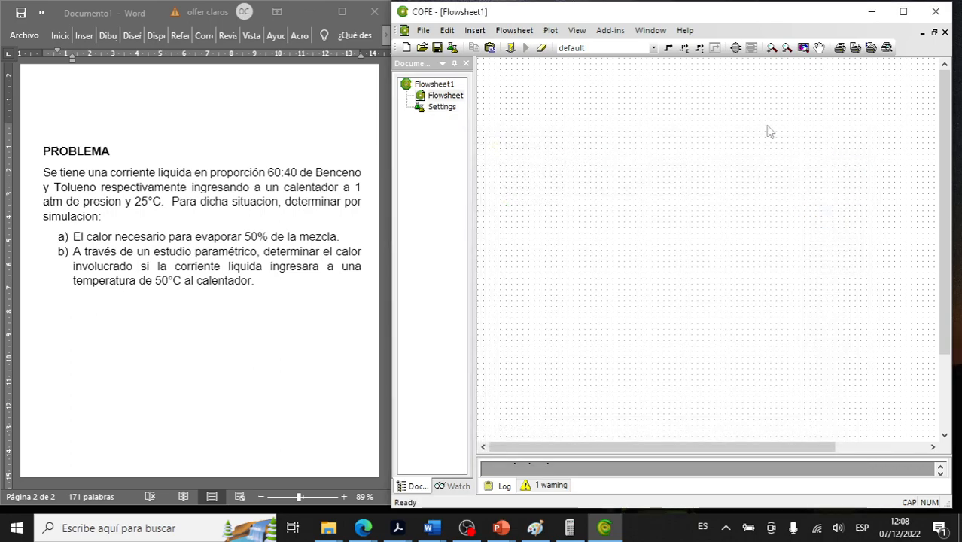
Step: Draw a short horizontal material stream pointing right near the left edge of the flowsheet
click(668, 47)
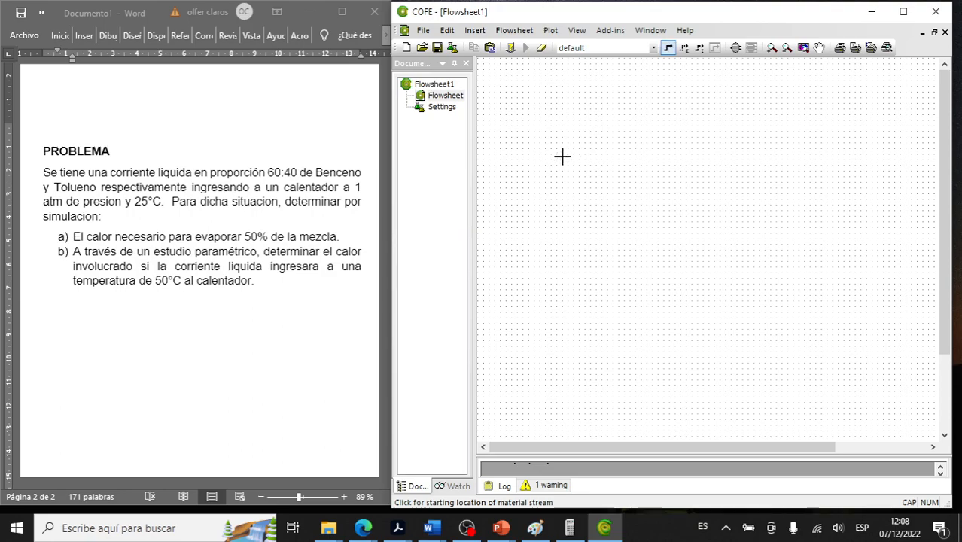
click(494, 210)
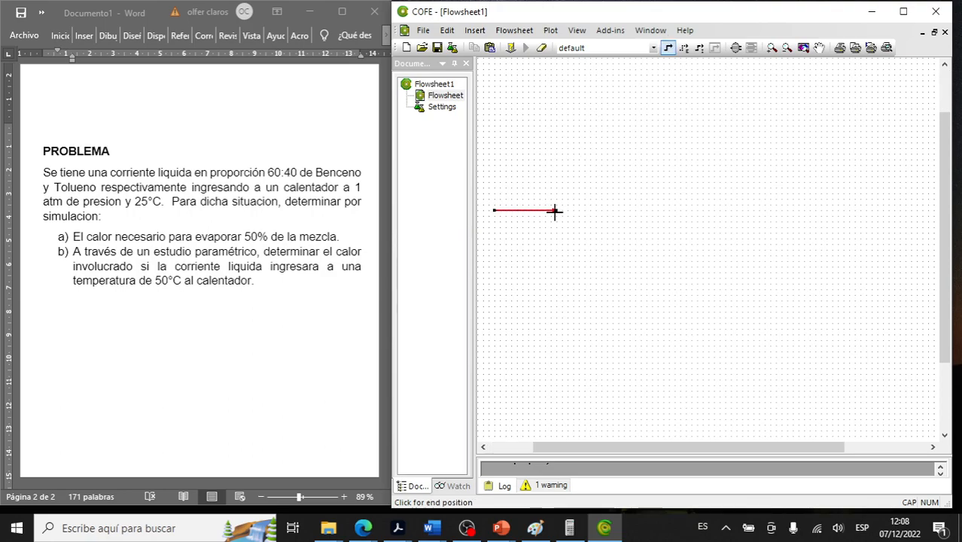
click(557, 211)
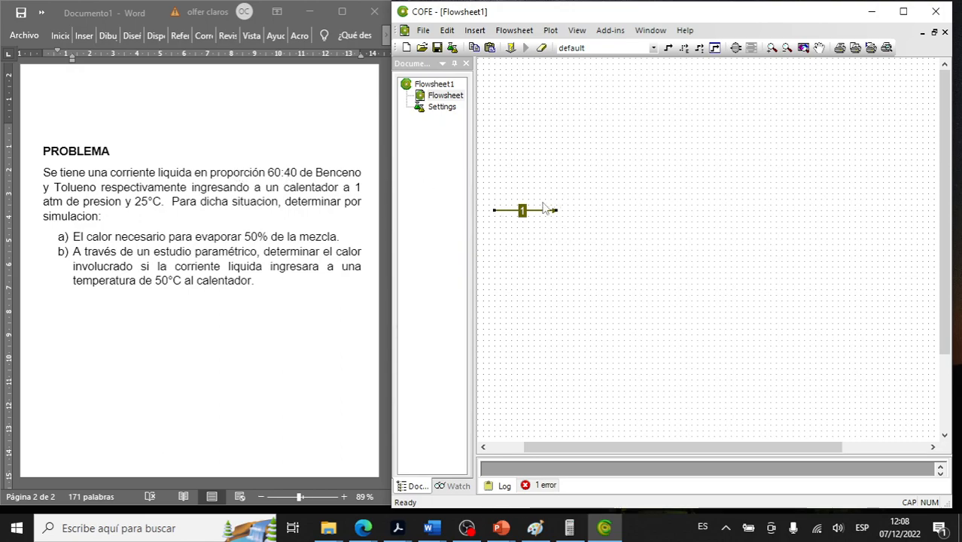
click(578, 219)
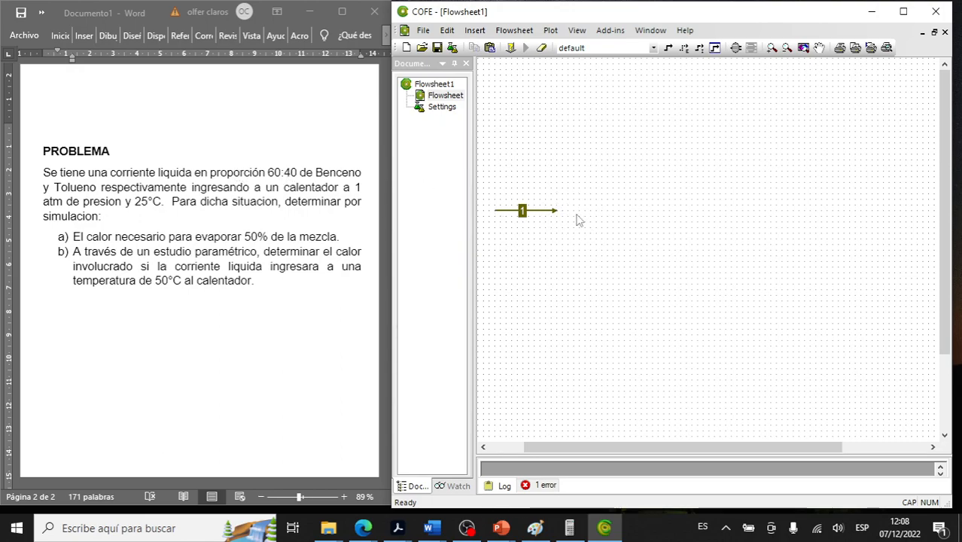
Step: Rename the material stream as F1
click(509, 216)
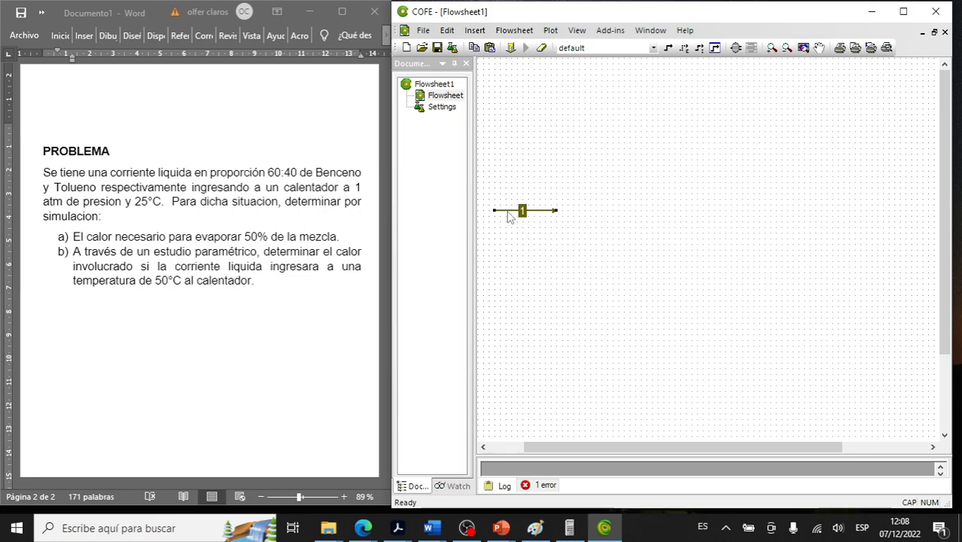
click(523, 211)
text(F1)
click(568, 268)
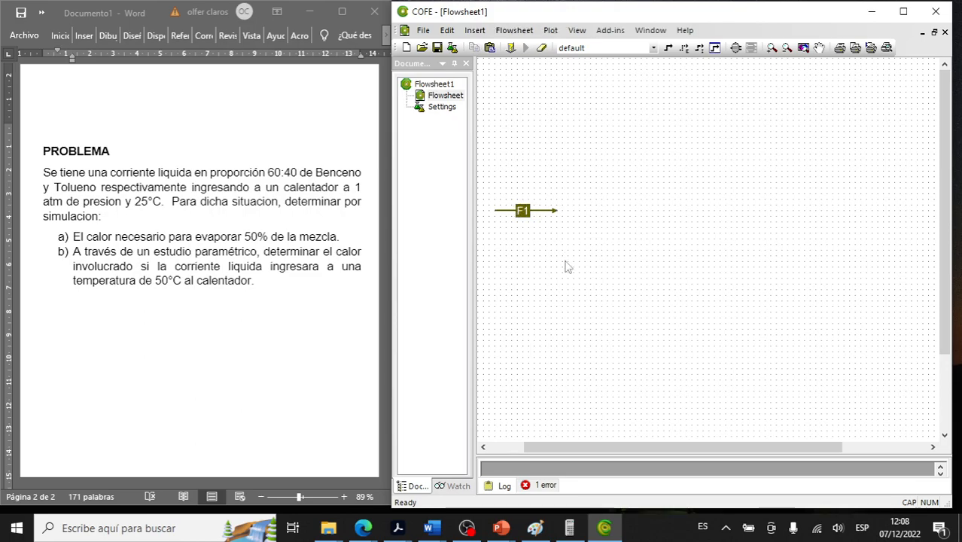
Step: Open the stream data of F1 and set its pressure to 1 atm, changing the unit to atm
click(543, 212)
double_click(545, 212)
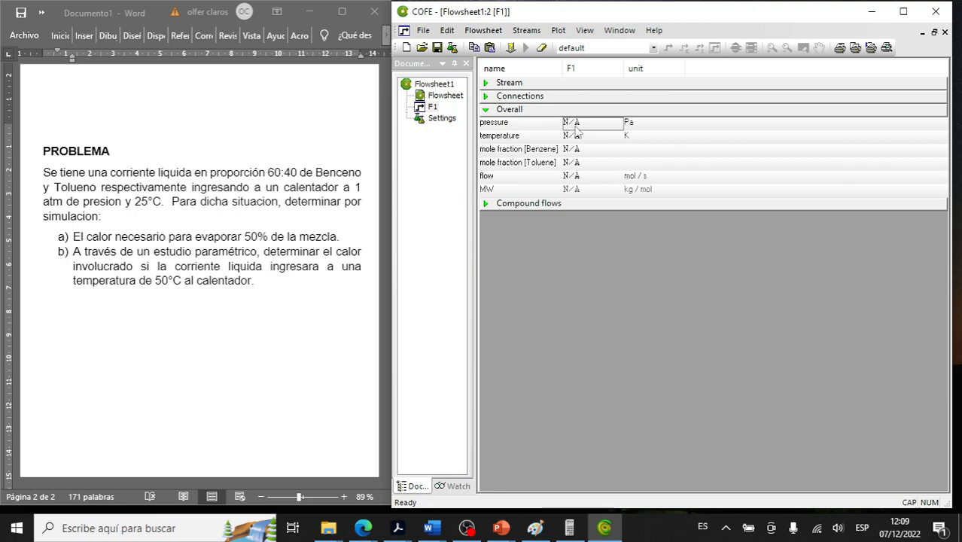
click(632, 124)
click(633, 125)
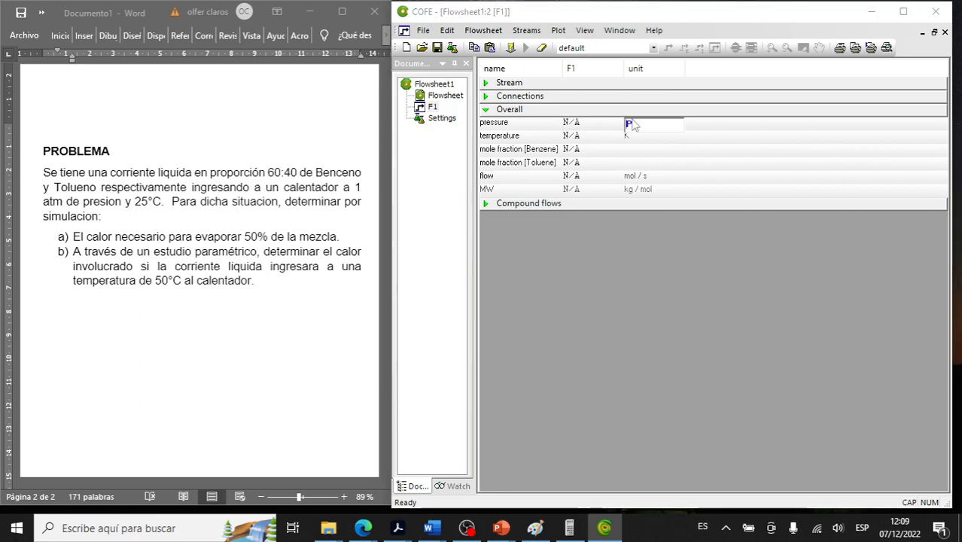
click(691, 132)
click(572, 127)
click(568, 123)
text(1)
key(Return)
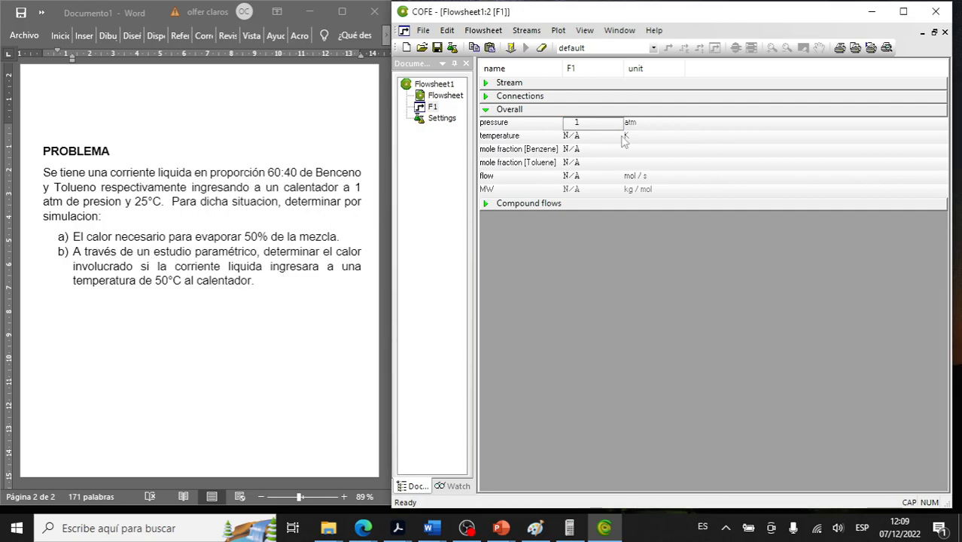
Step: Change the temperature unit of stream F1 to °C and set the temperature to 25 °C
click(624, 137)
click(632, 143)
click(591, 136)
click(591, 135)
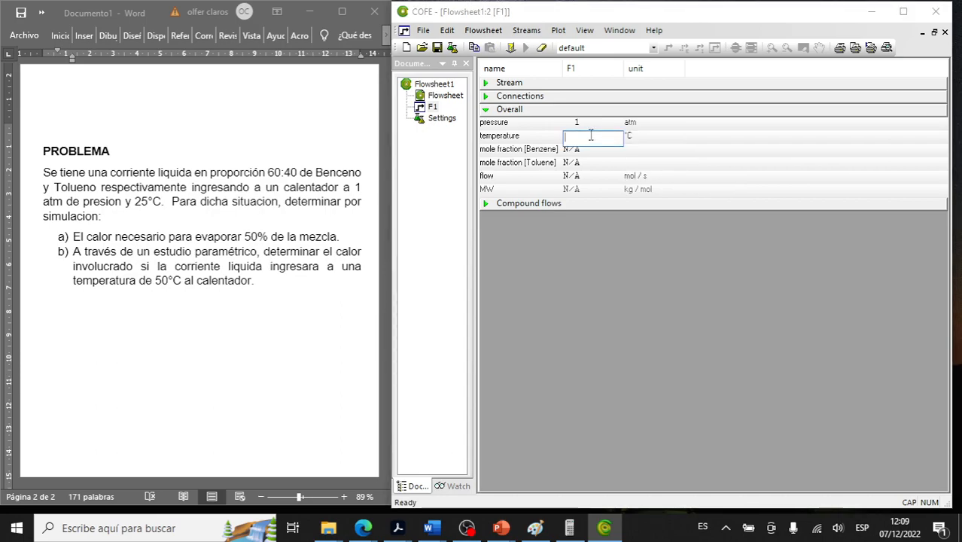
key(Return)
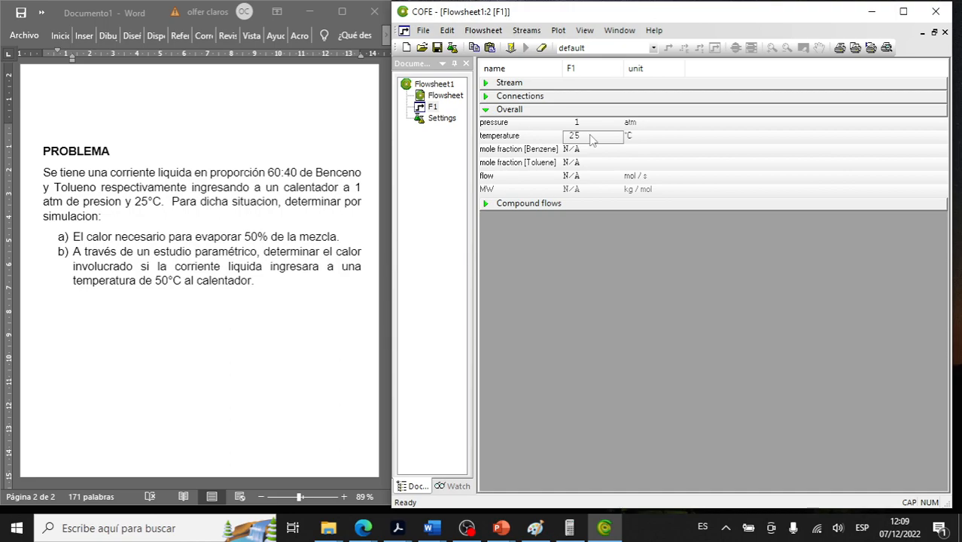
Step: Set the benzene mole fraction of stream F1 to 0.6 and its flow to 1 mol/s
click(572, 150)
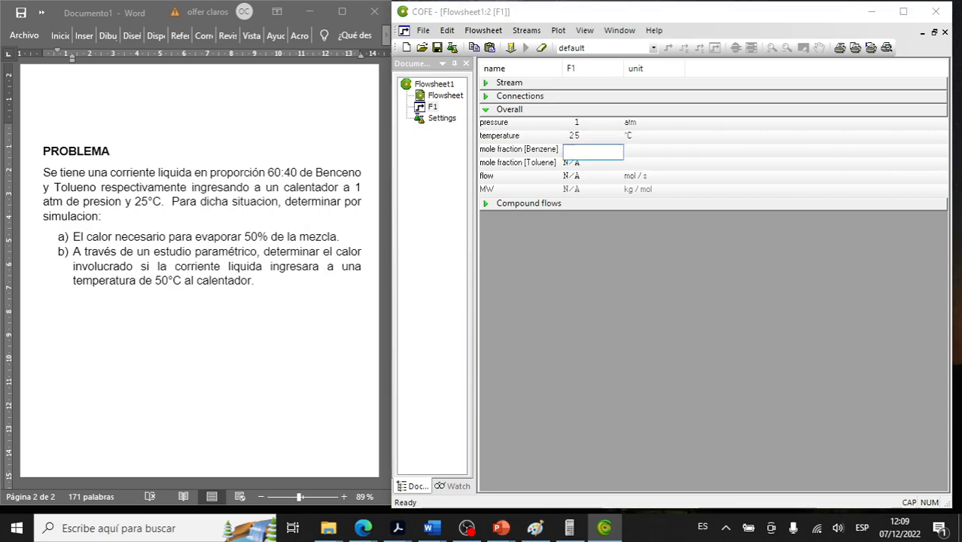
text(0.6)
key(Return)
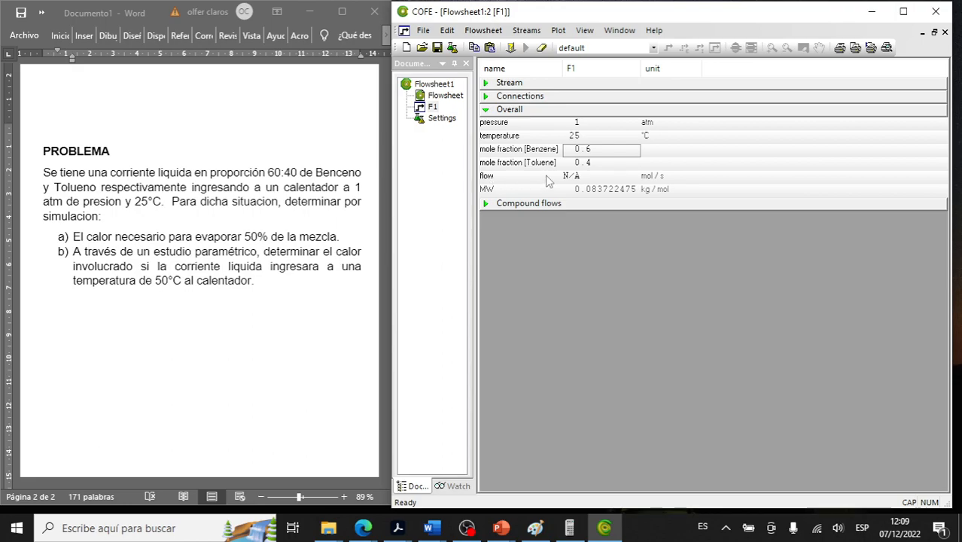
click(573, 176)
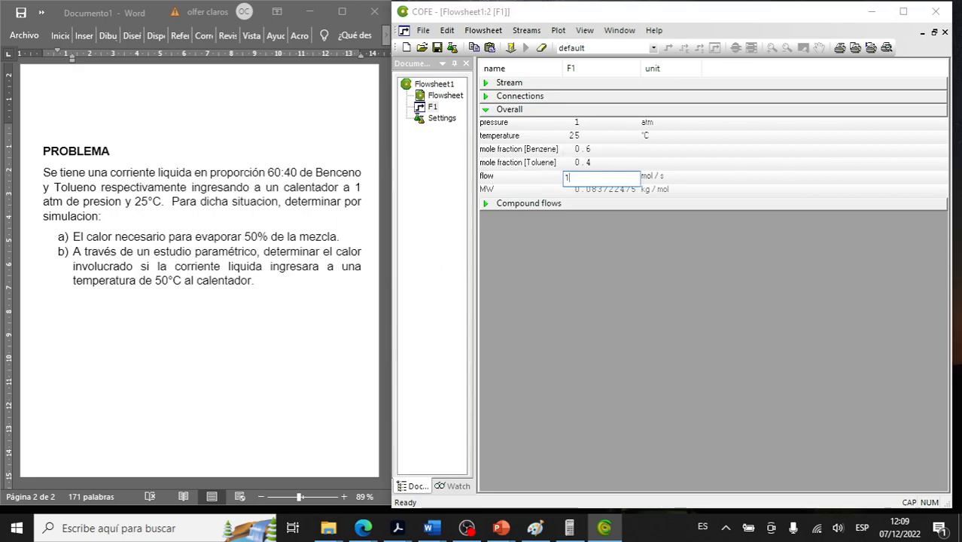
text(1)
key(Return)
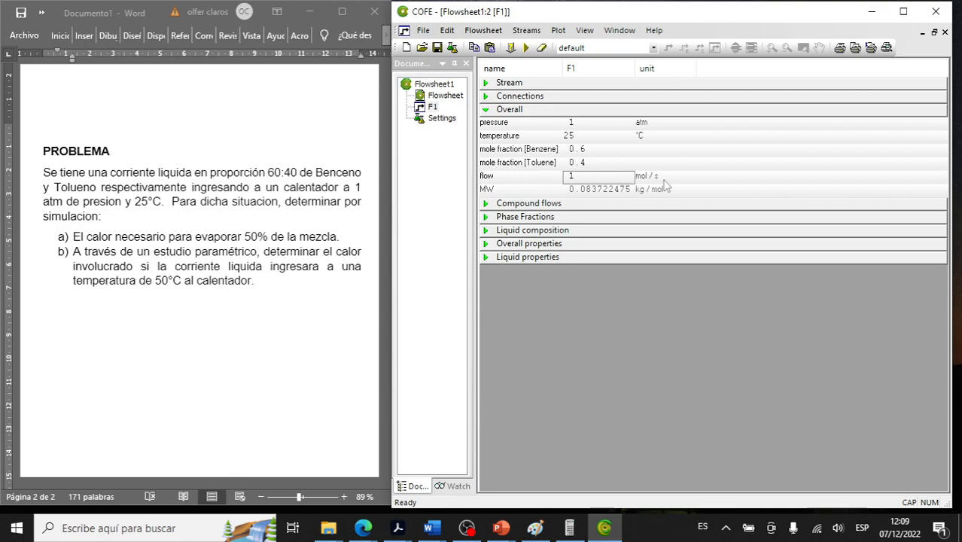
Step: Expand the compound flows and phase fractions of stream F1 to review them, and return to the flowsheet
click(486, 204)
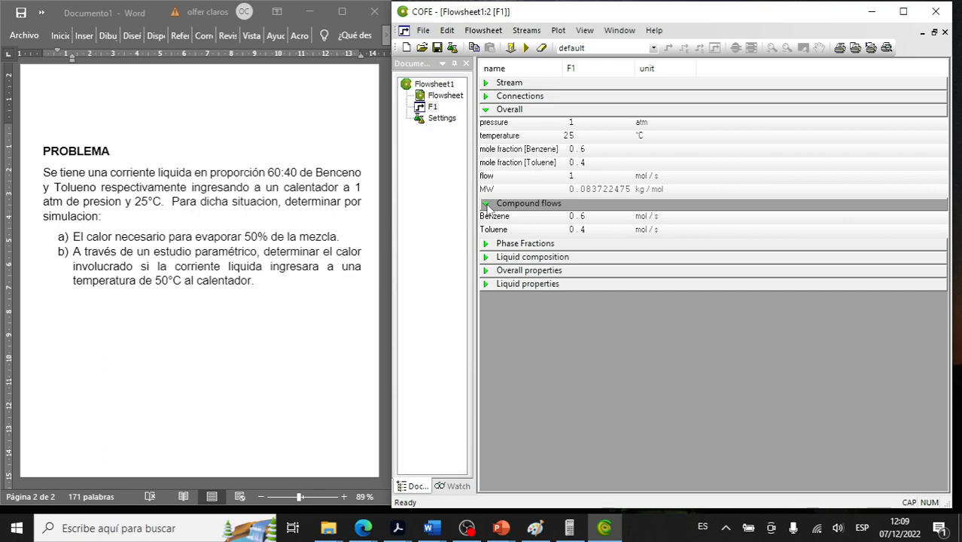
click(486, 244)
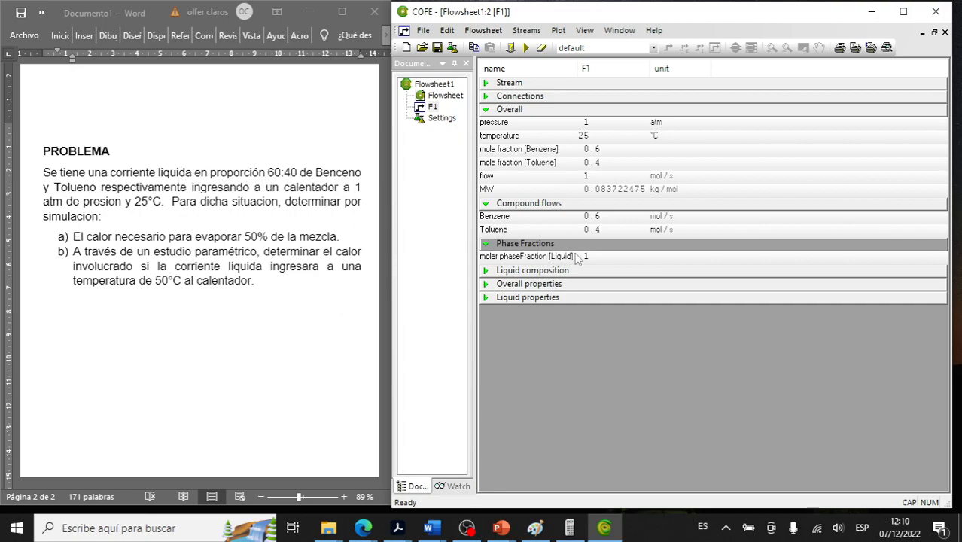
double_click(445, 96)
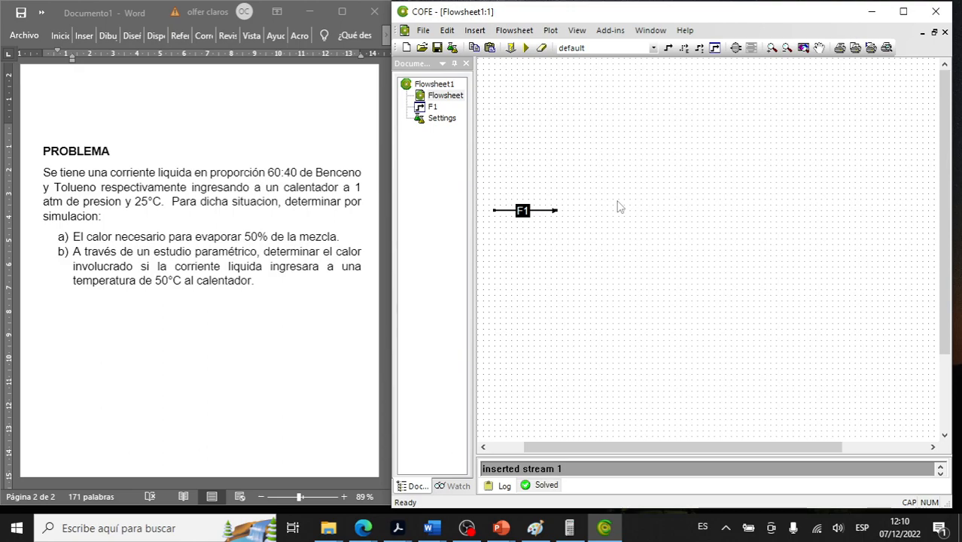
Step: Insert a HeaterCooler unit just beyond the tip of stream F1 and connect F1 to its inlet
click(736, 48)
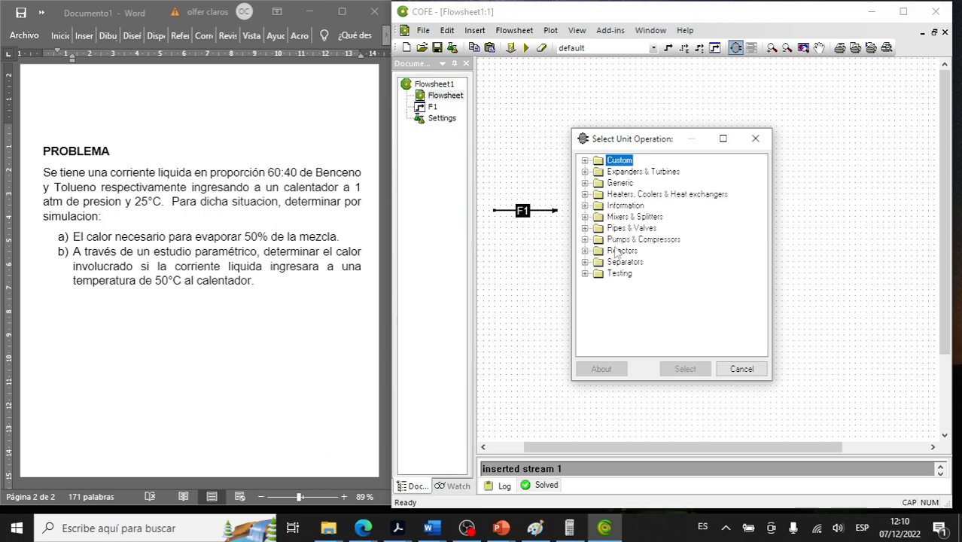
click(585, 194)
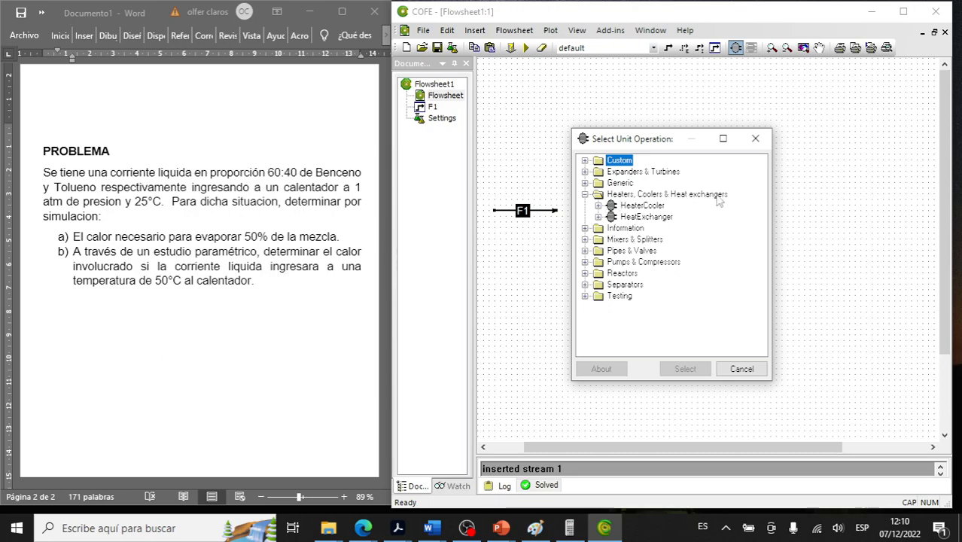
click(640, 207)
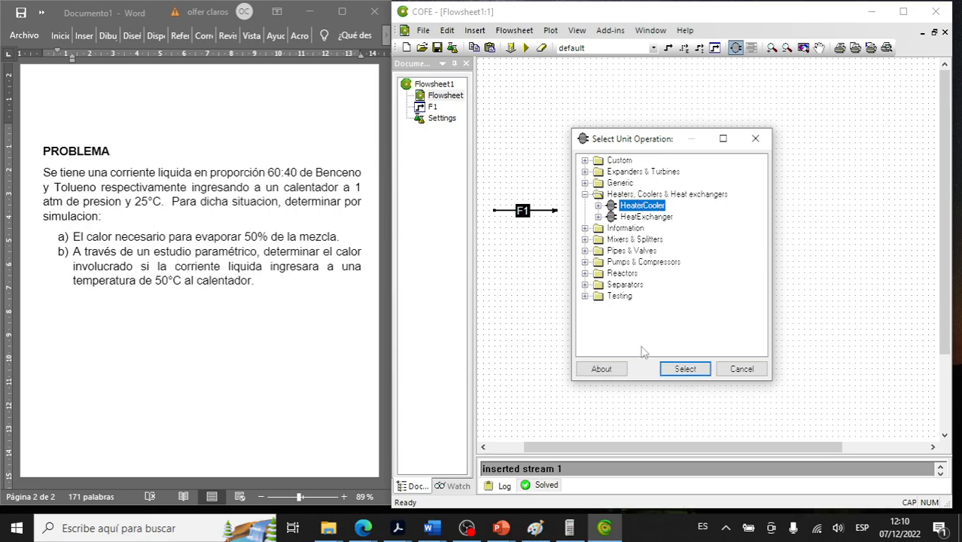
click(681, 369)
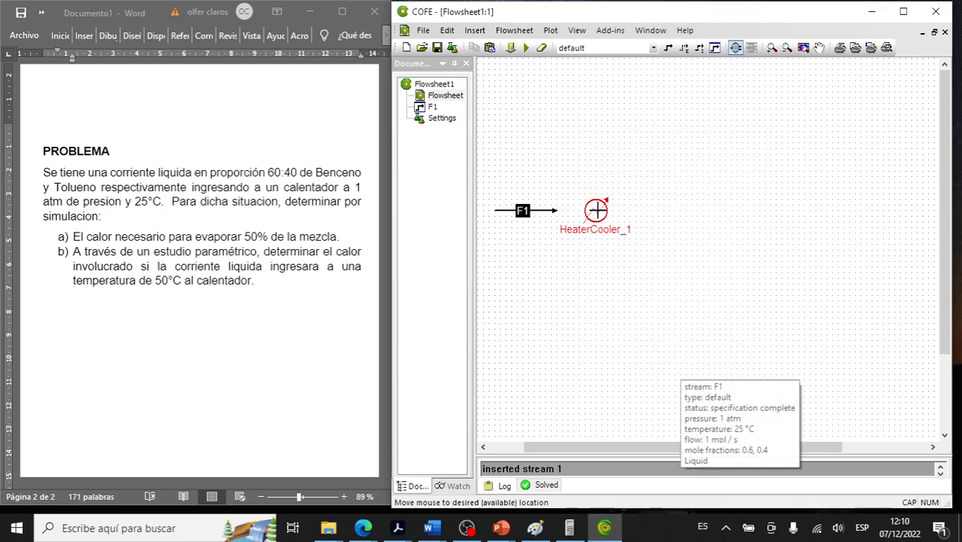
click(597, 211)
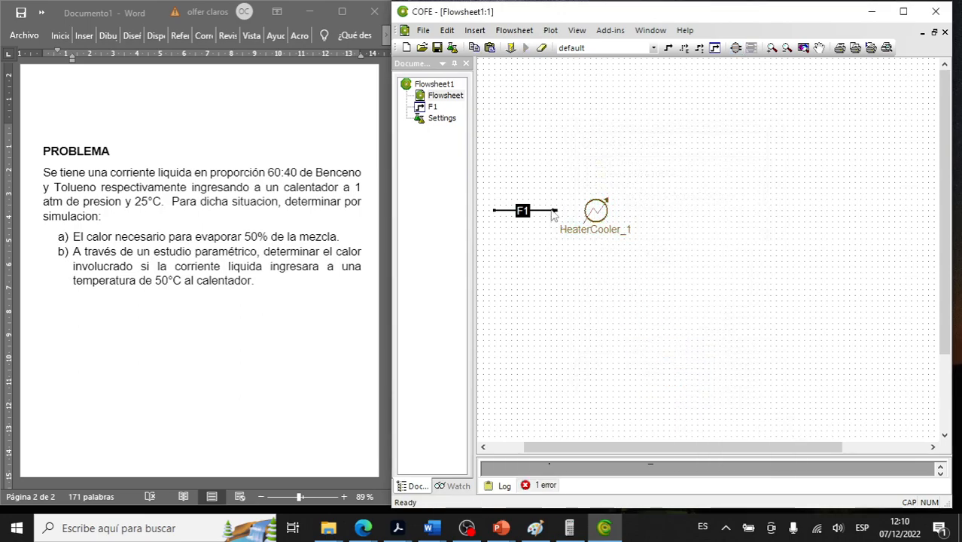
drag(555, 210, 585, 211)
Step: Draw a short horizontal material stream from the heater's outlet and rename it as F2
click(668, 47)
click(607, 210)
click(669, 211)
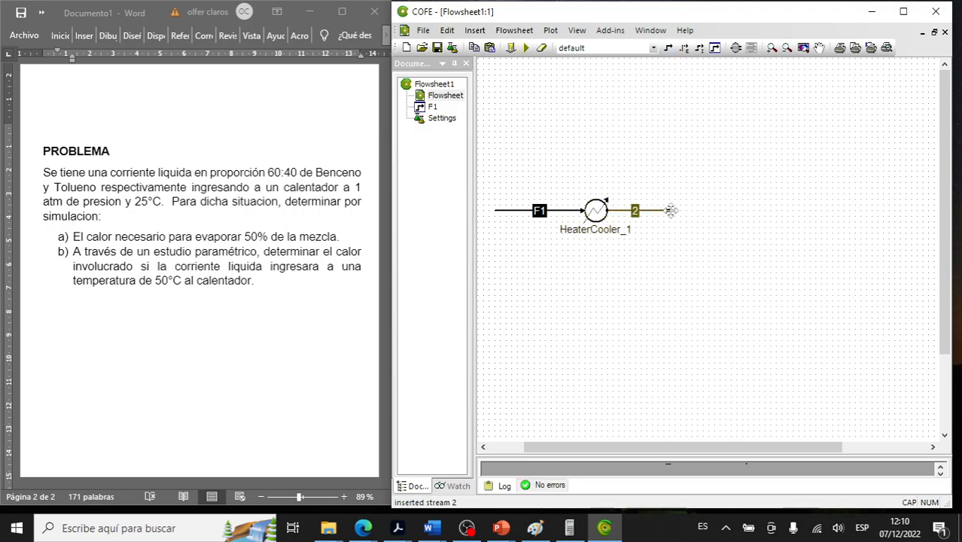
double_click(636, 212)
text(F2)
key(Return)
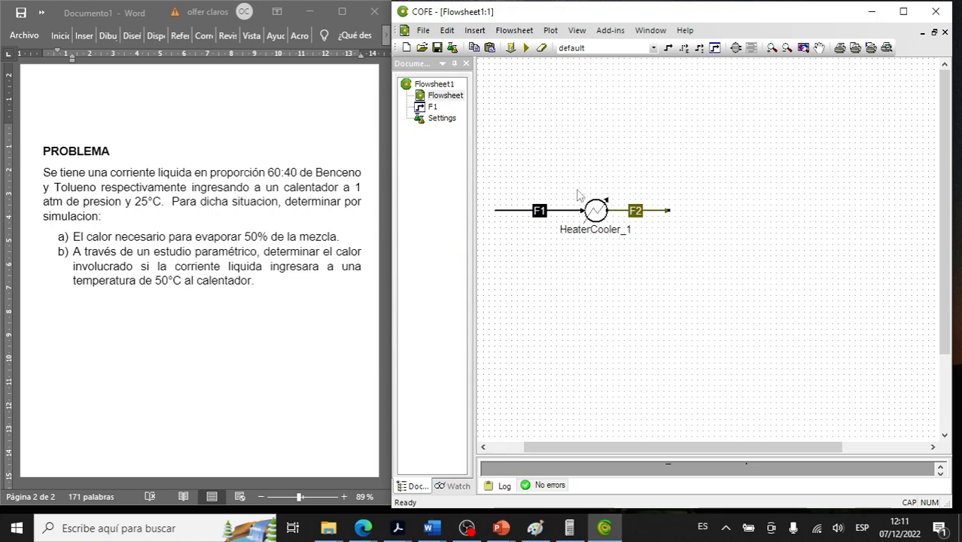
Step: Change the heater's specification from heat duty to outlet temperature and close its settings
double_click(599, 217)
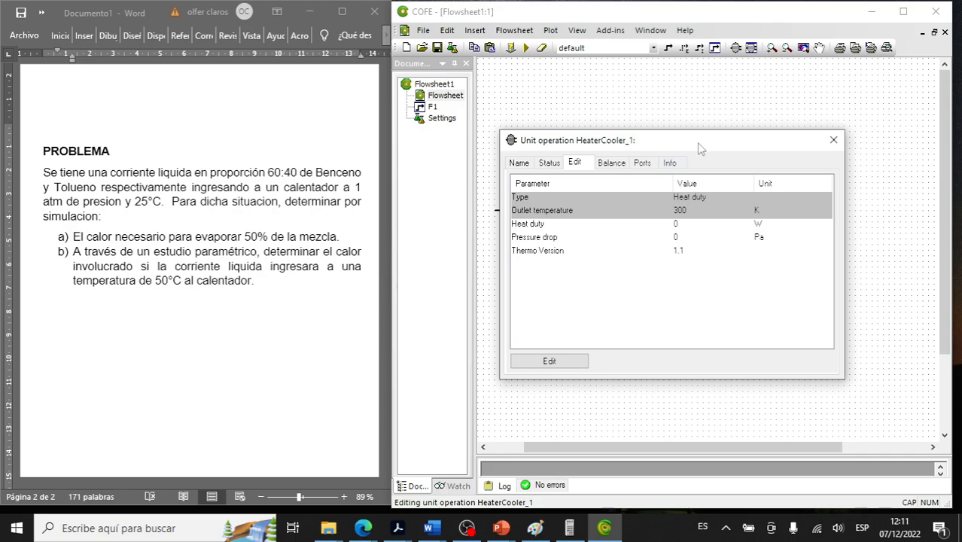
drag(708, 144, 688, 258)
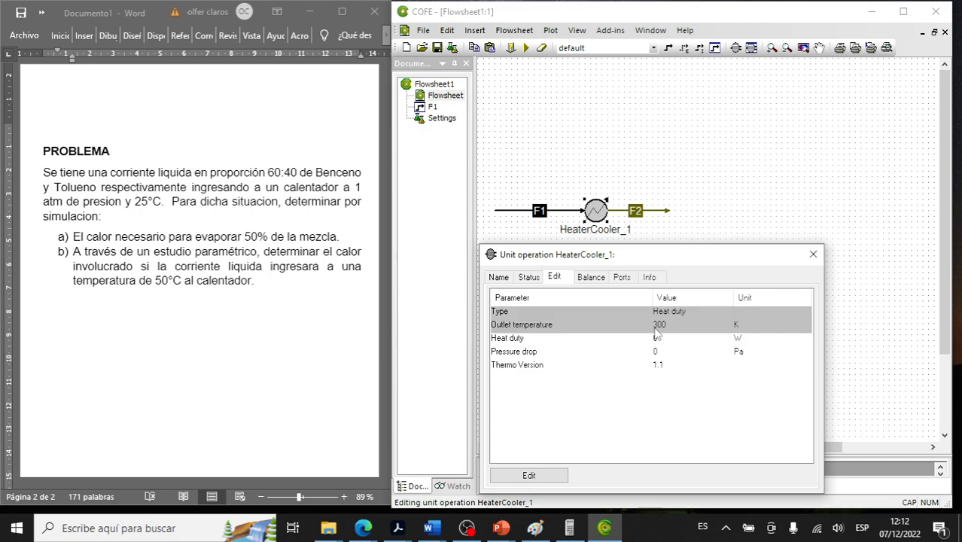
click(527, 478)
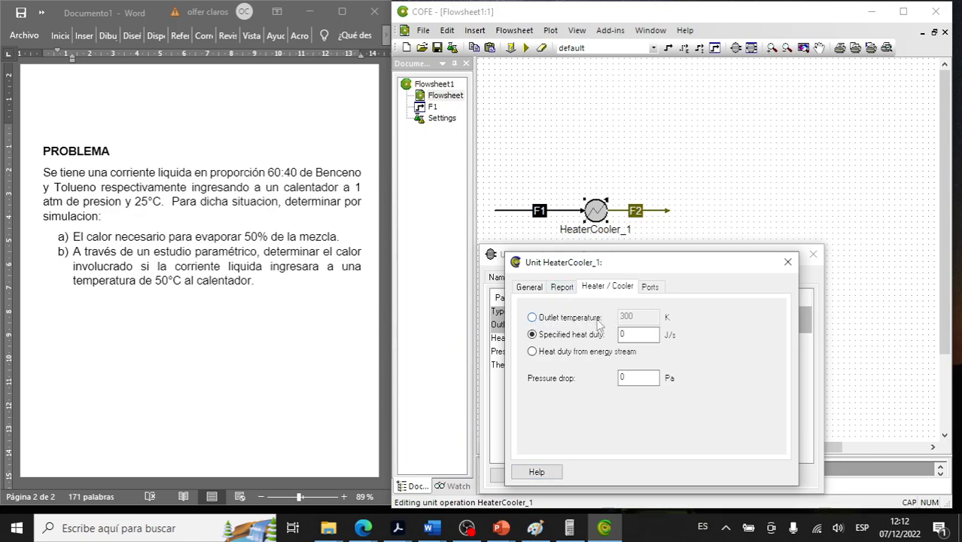
click(549, 322)
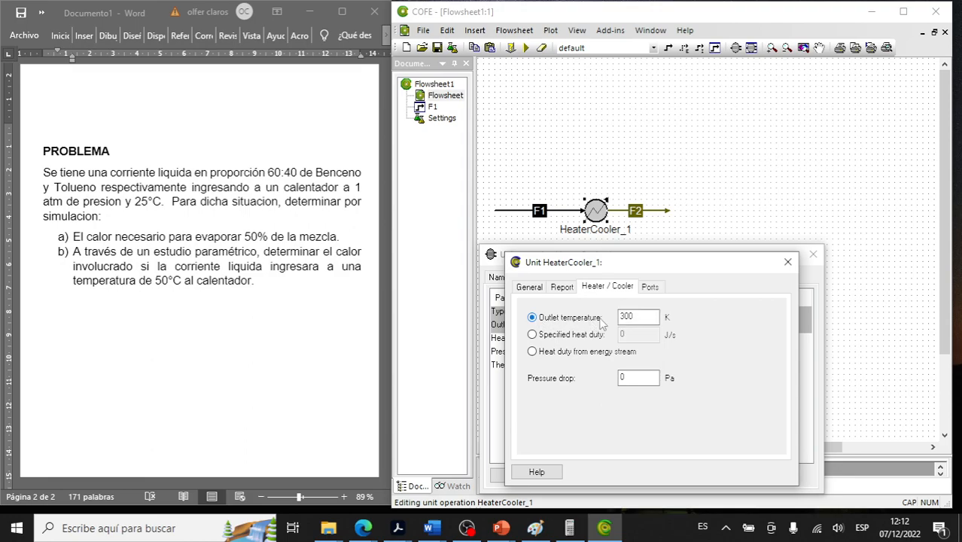
click(787, 262)
mouse_move(574, 332)
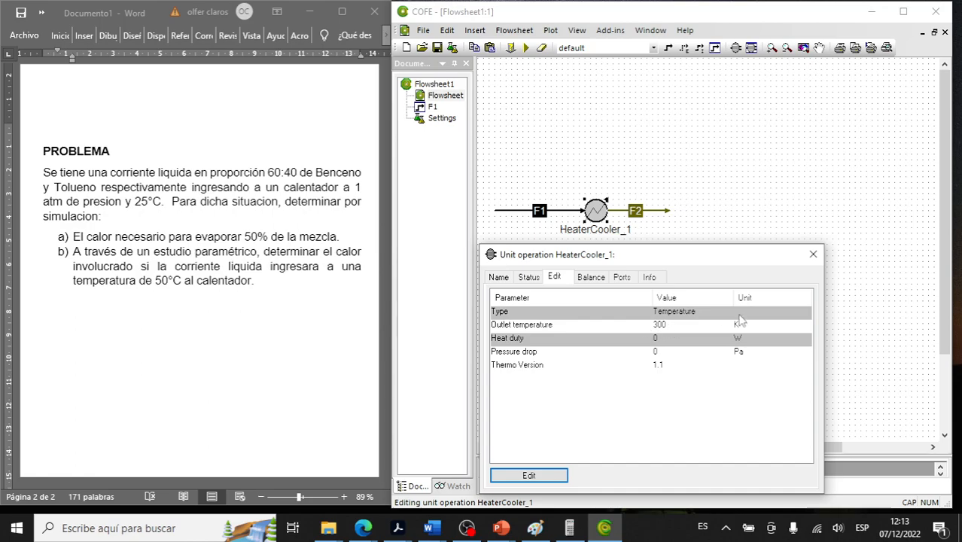
click(813, 256)
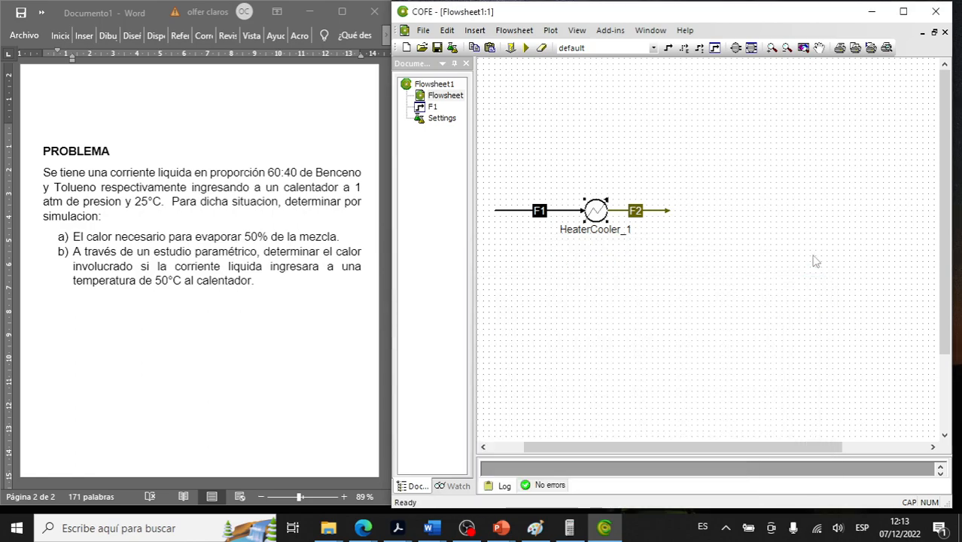
Step: Open the stream data of F1 and flash it to a molar vapor fraction of 0.5 at the current pressure
click(602, 269)
mouse_move(525, 216)
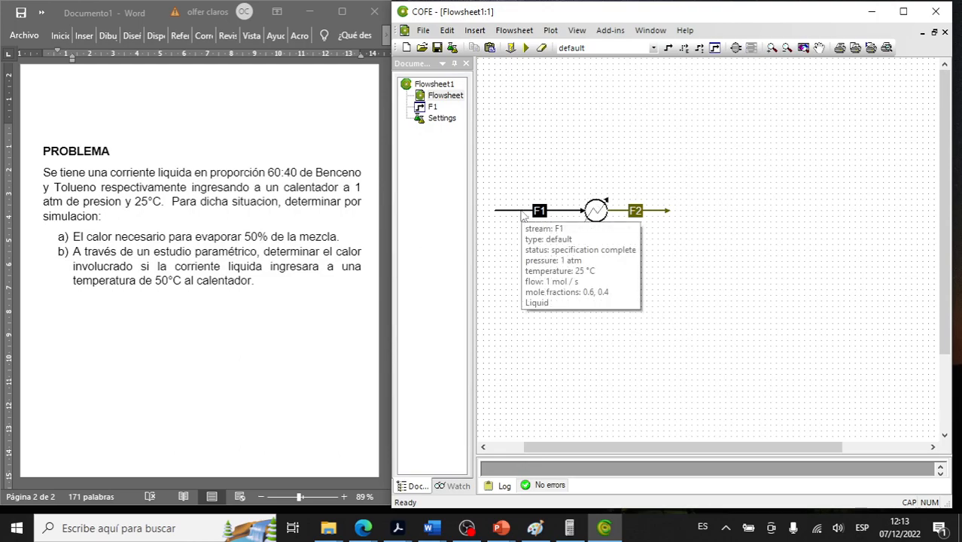
double_click(518, 216)
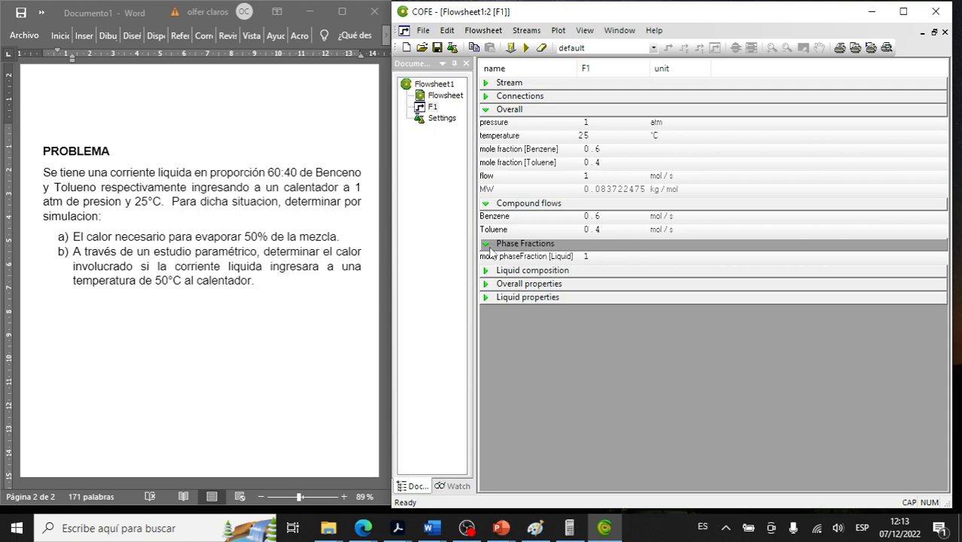
click(589, 258)
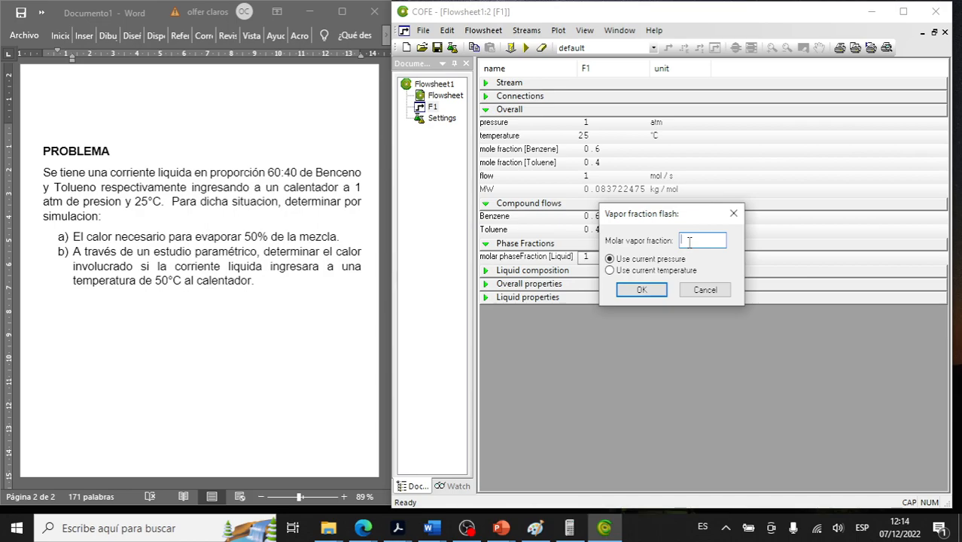
text(0.5)
click(640, 291)
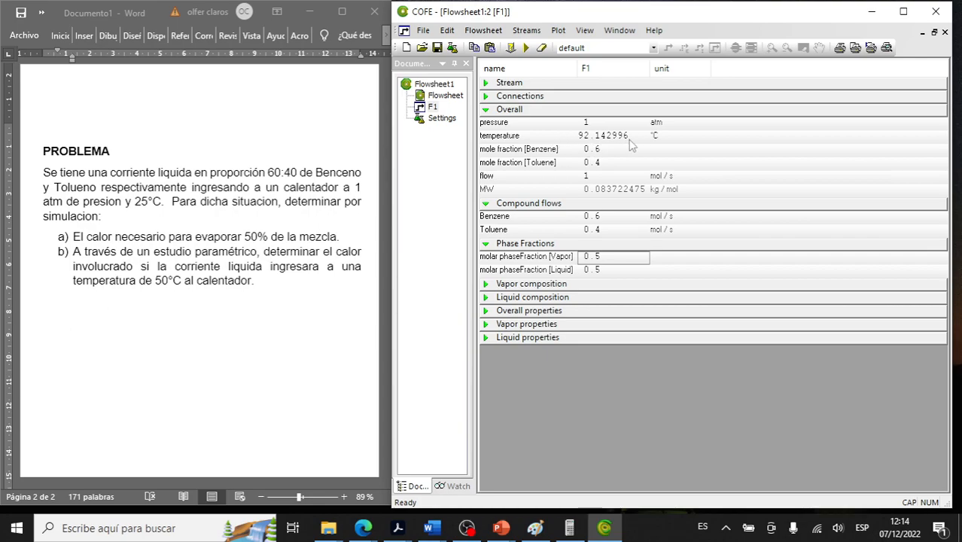
Step: Set the temperature of stream F1 back to 25 °C
key(BackSpace)
click(586, 137)
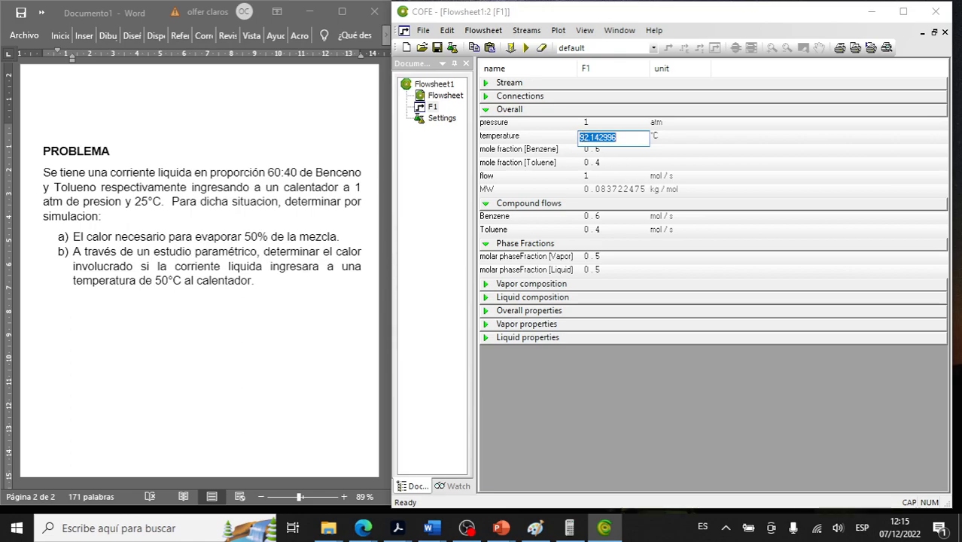
text(25)
key(Return)
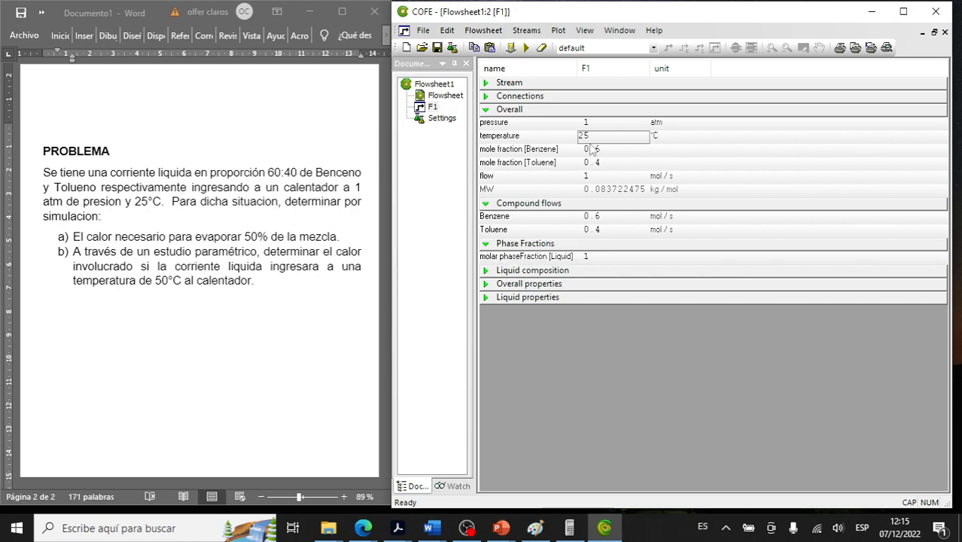
Step: From the flowsheet, open the heater's parameters, change the outlet temperature unit to °C and set the value to 92.142996
double_click(447, 97)
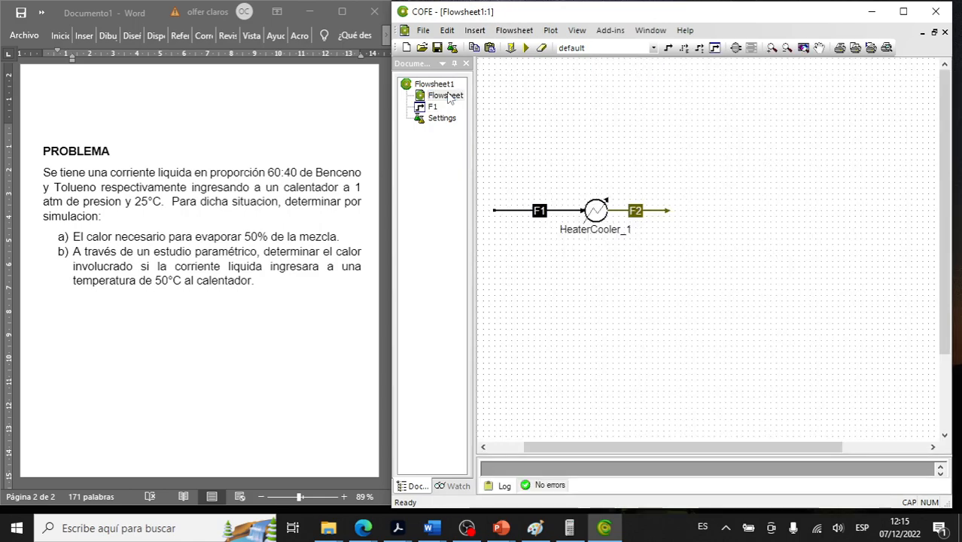
double_click(599, 212)
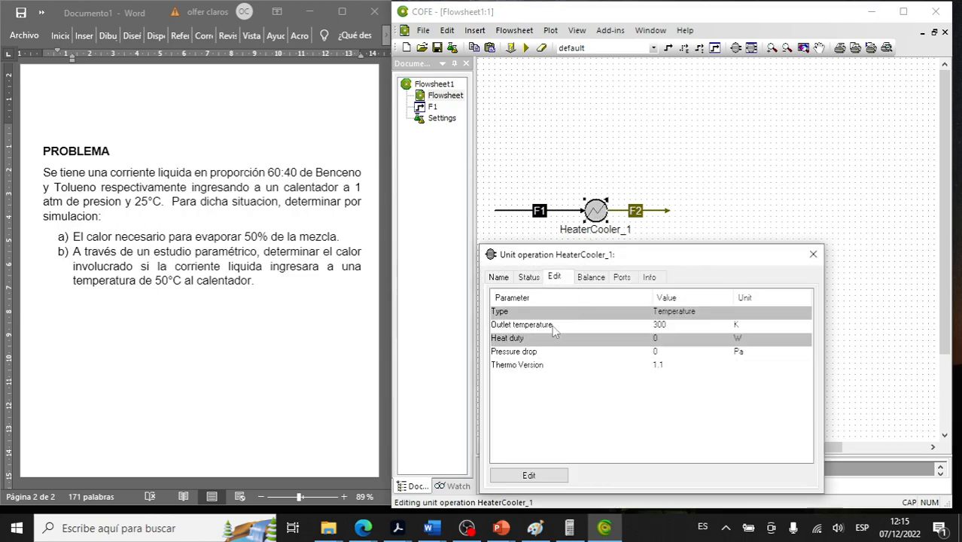
click(737, 327)
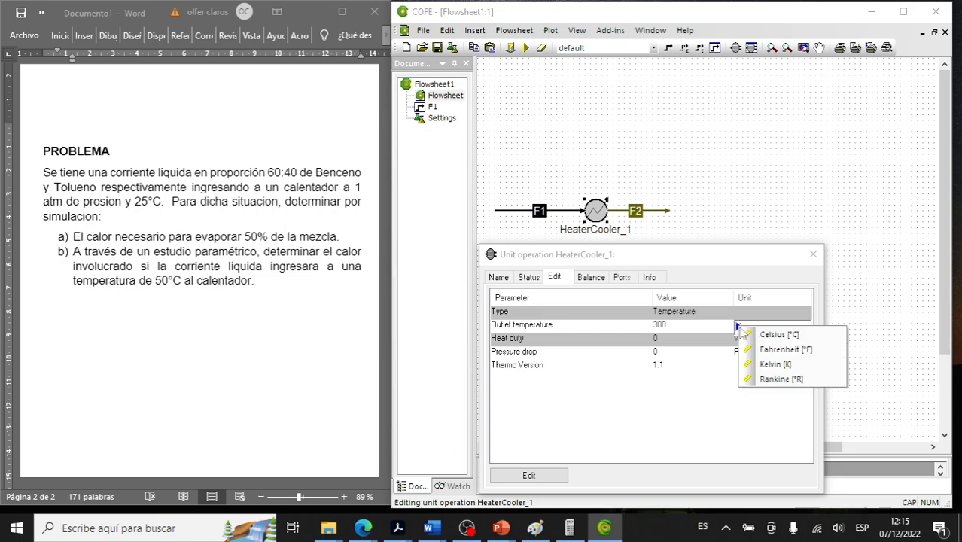
click(789, 334)
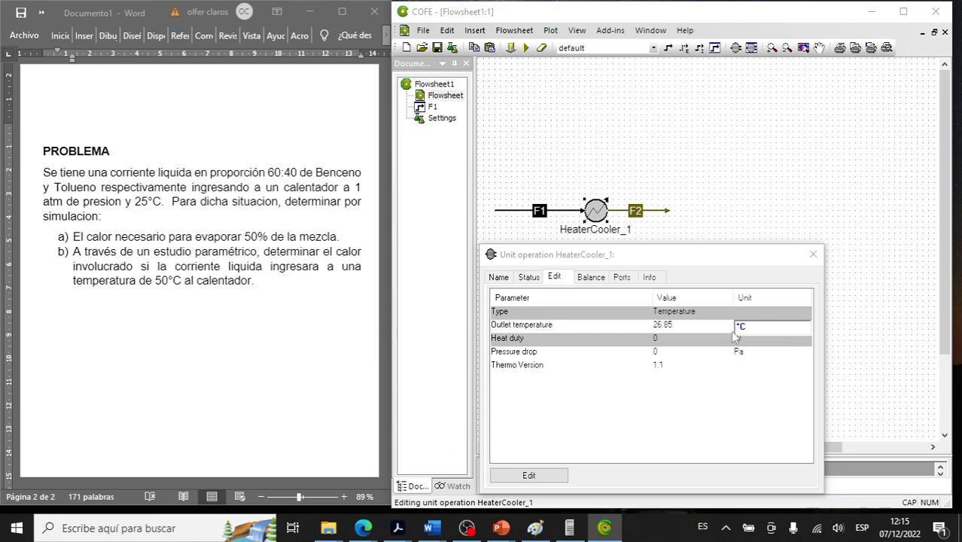
click(660, 325)
click(675, 327)
text(92.142996)
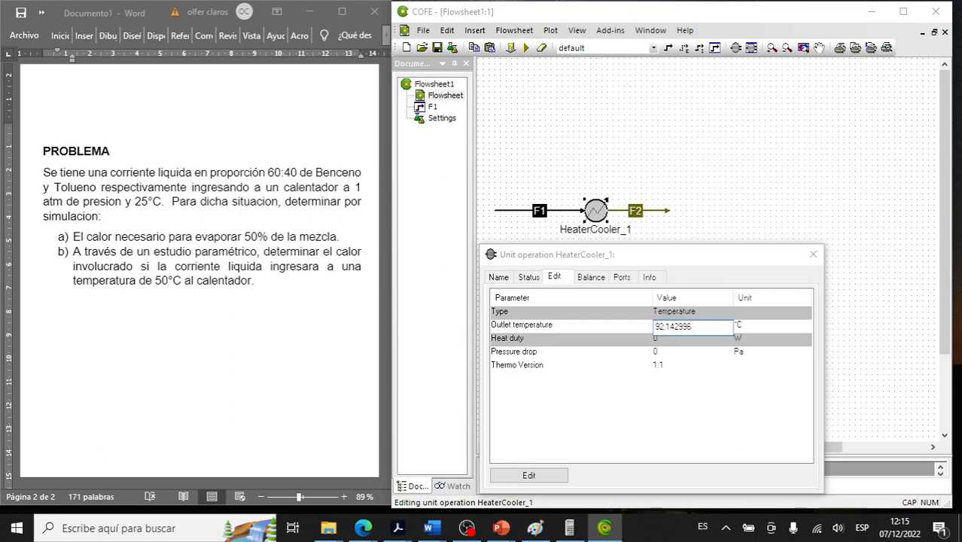
click(677, 334)
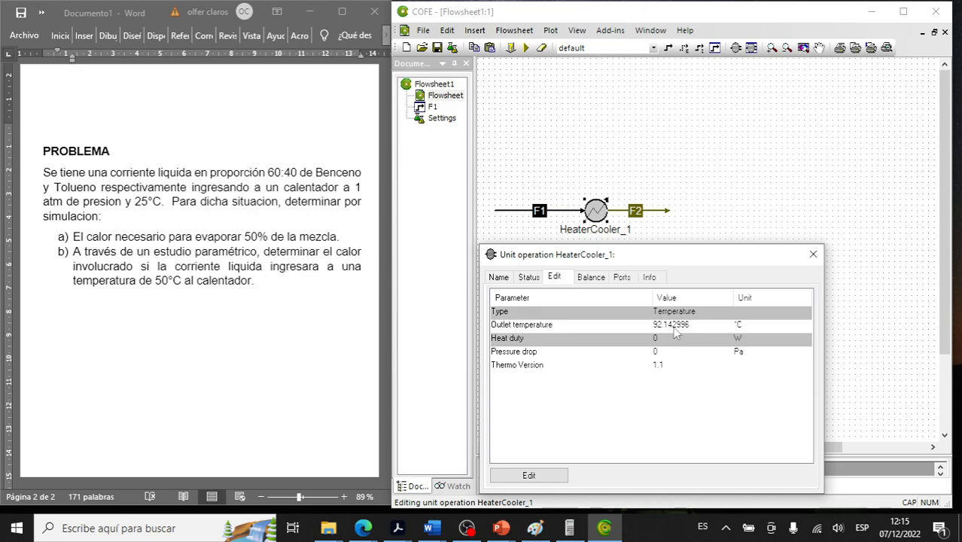
Step: Open the heater's own settings and rename the unit as CALENTADOR
click(554, 474)
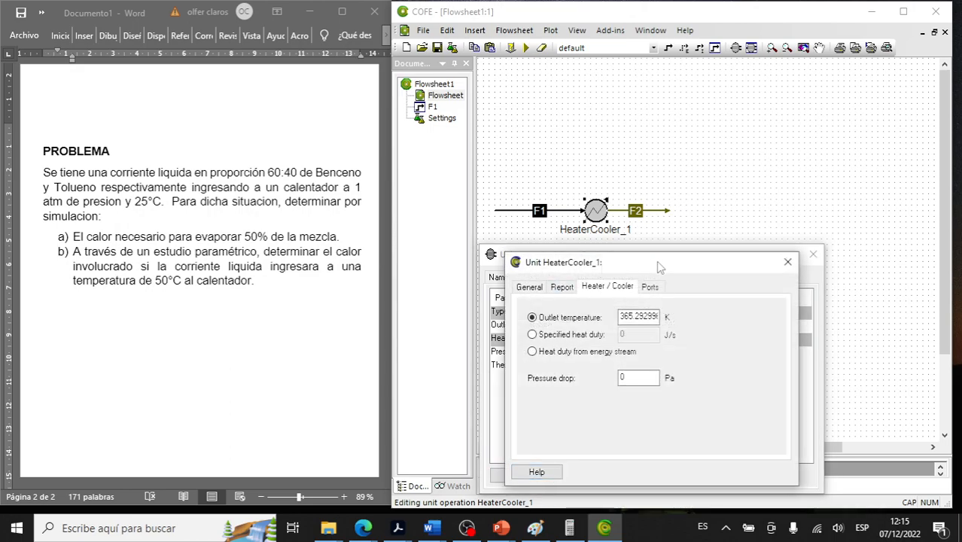
click(527, 290)
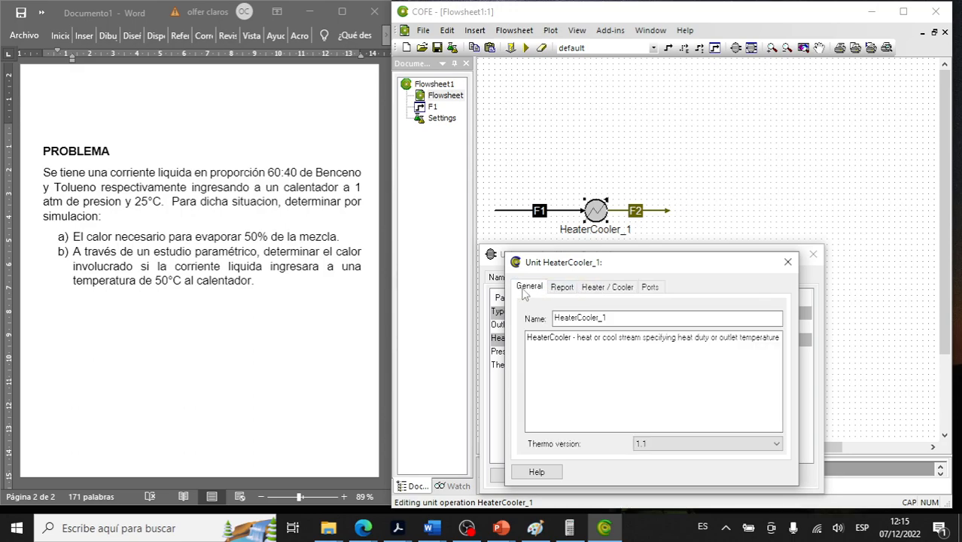
click(558, 289)
click(530, 289)
double_click(618, 319)
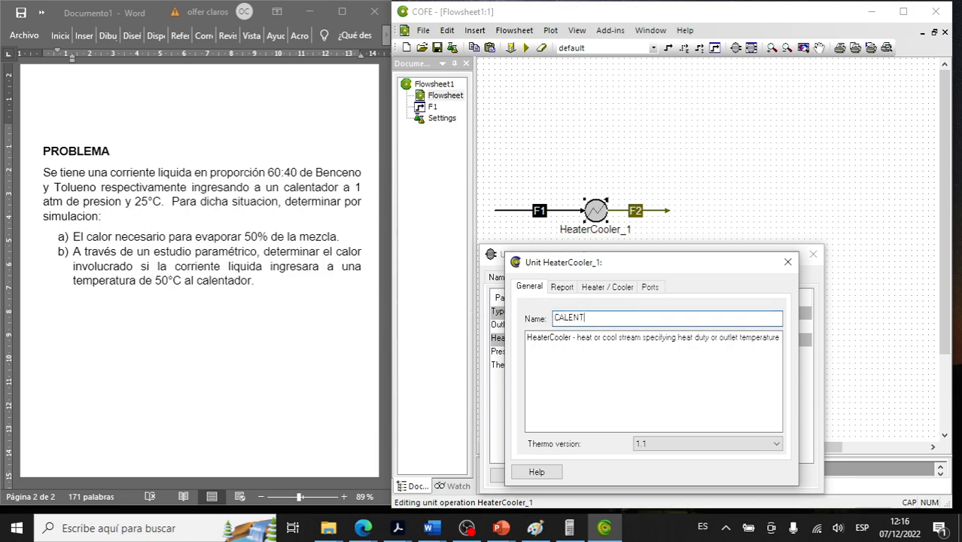
Step: Check the heater's available reports and its outlet temperature specification, and close the heater's settings
click(561, 289)
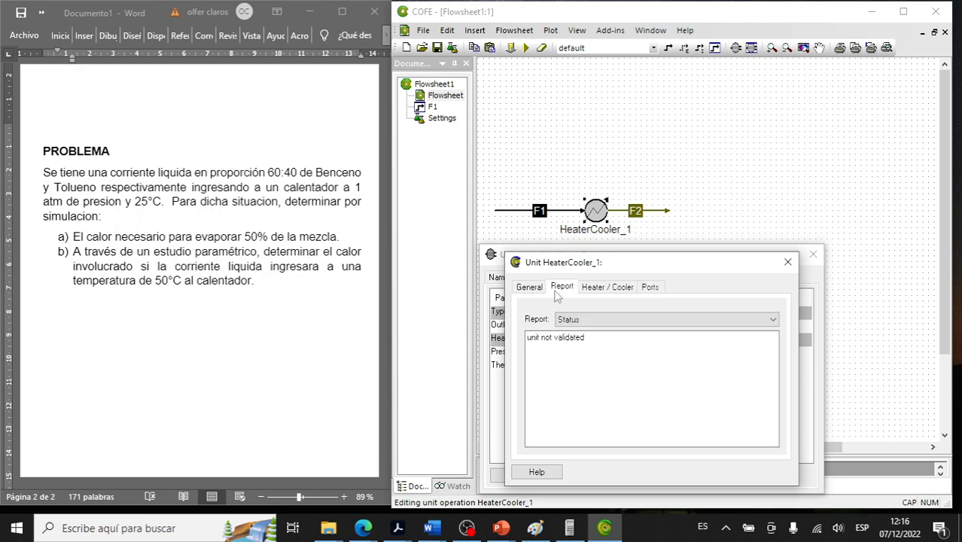
click(594, 319)
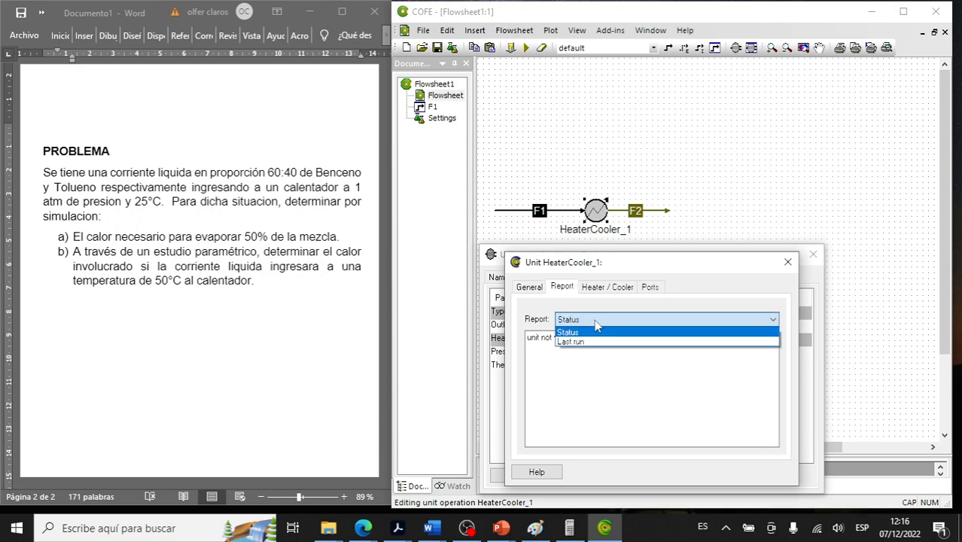
click(595, 323)
click(596, 290)
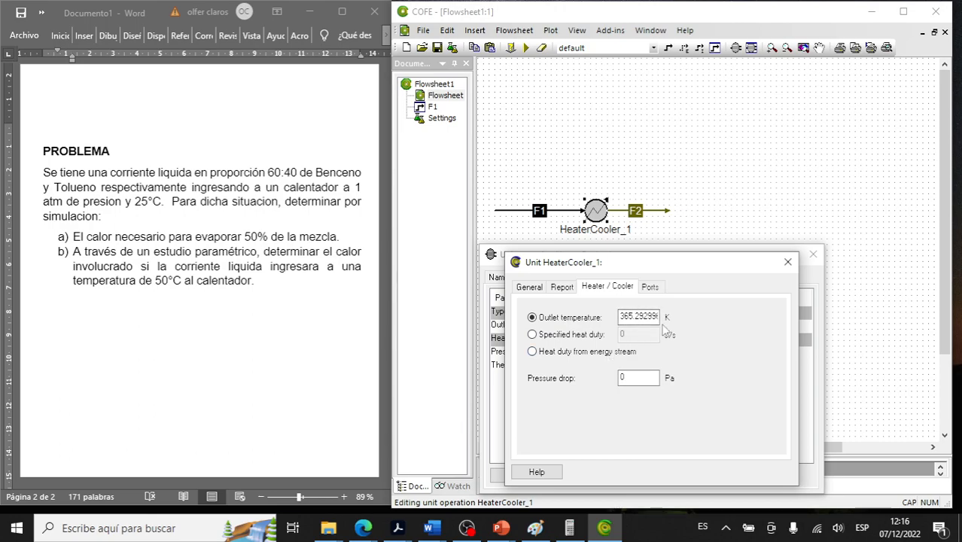
click(788, 262)
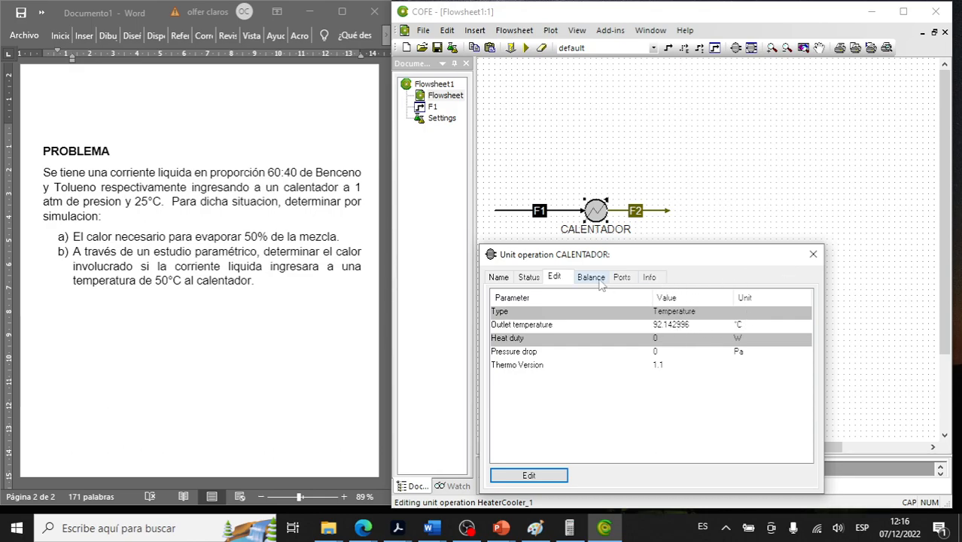
click(813, 255)
click(607, 272)
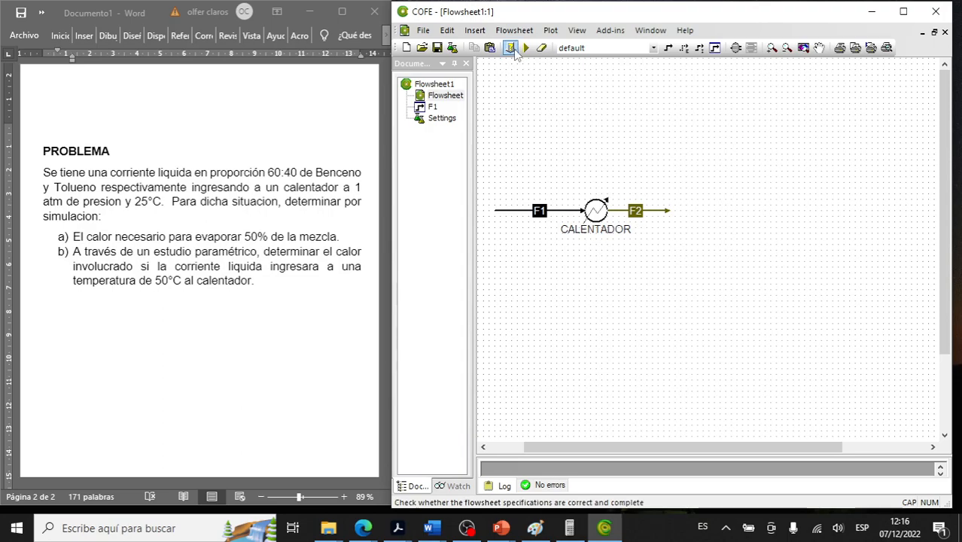
Step: Solve the flowsheet, check the stream data of F2 for its phase fractions and return to the flowsheet
click(526, 47)
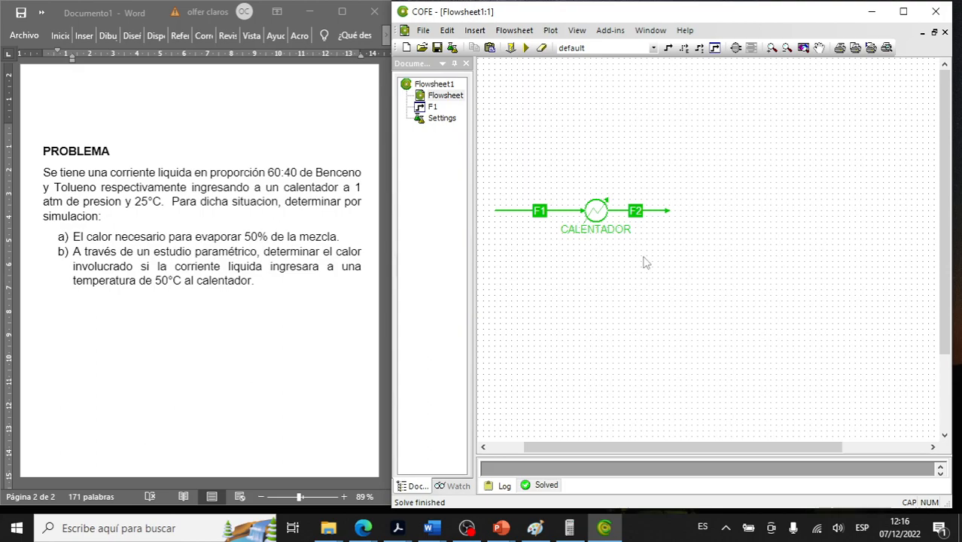
mouse_move(654, 214)
double_click(655, 214)
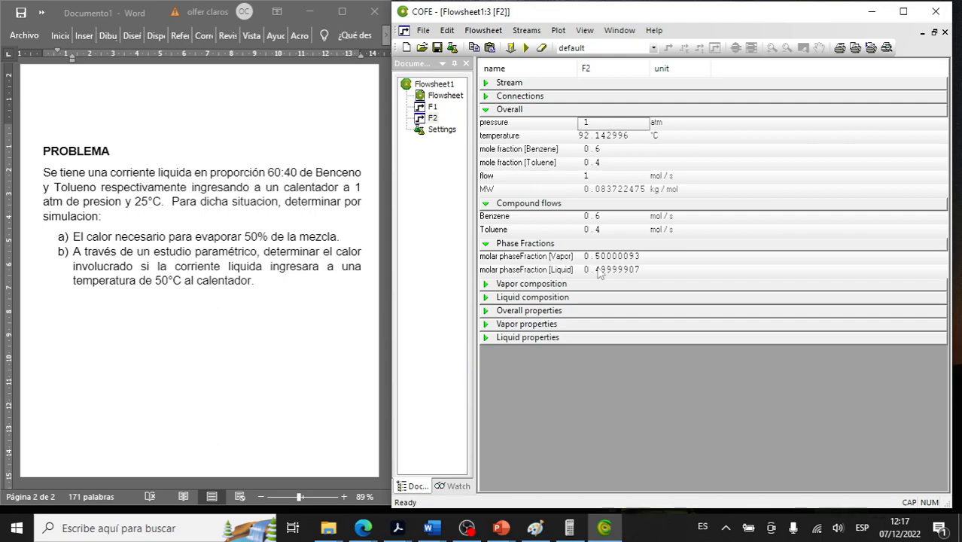
click(444, 98)
double_click(445, 98)
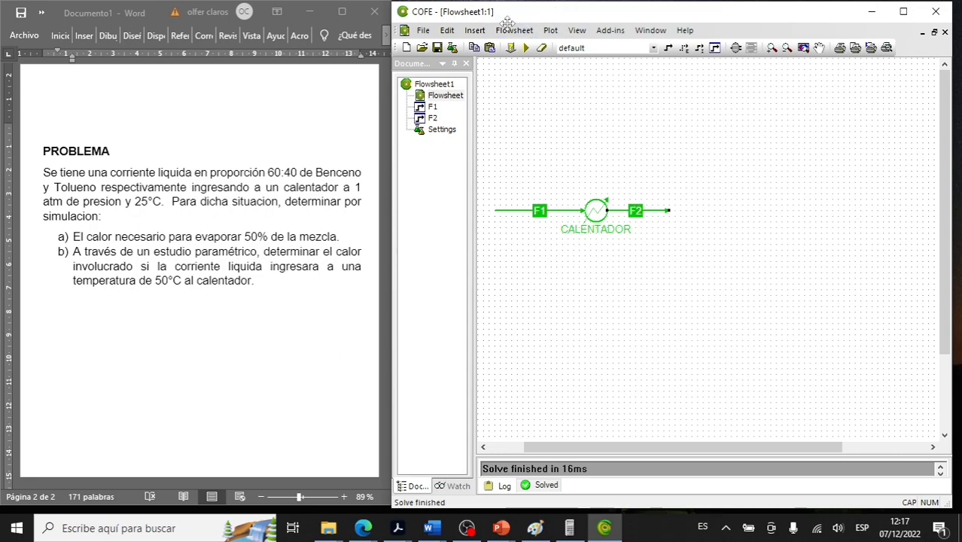
click(513, 30)
mouse_move(483, 33)
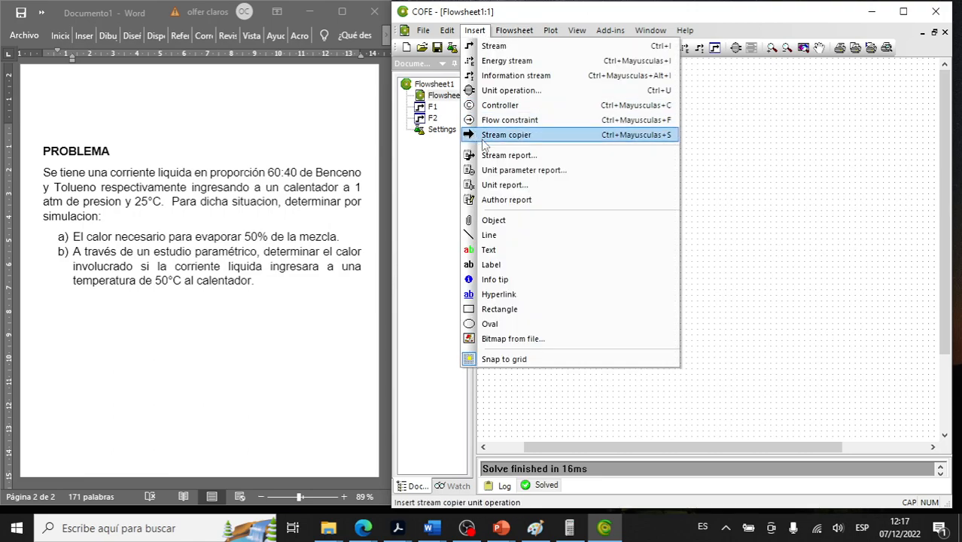
click(587, 159)
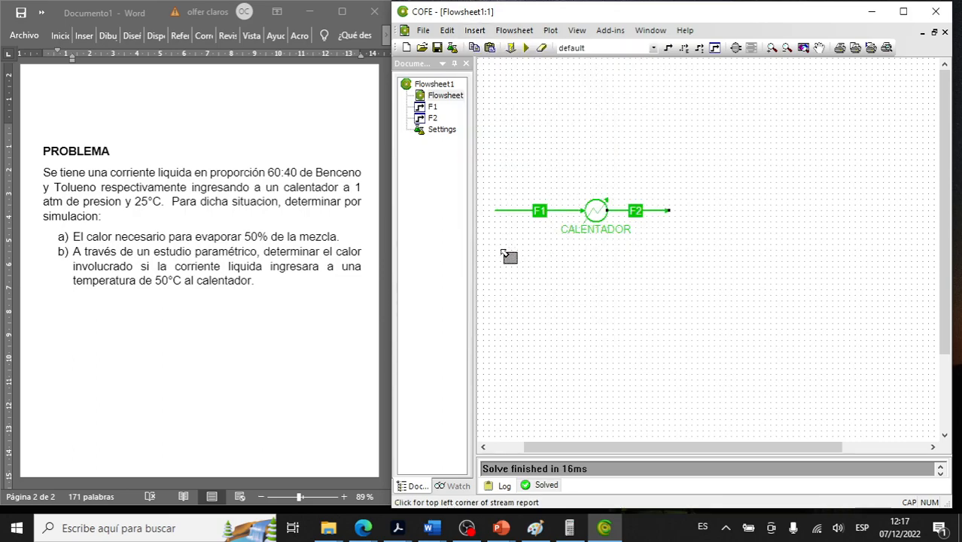
Step: Insert a stream report below the process diagram and include streams F1 and F2 in it
drag(946, 150, 945, 207)
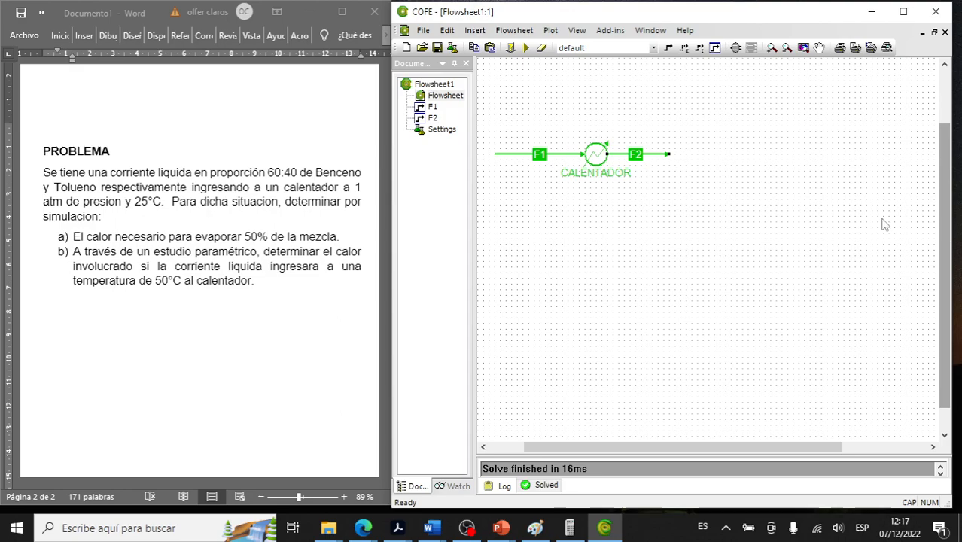
click(474, 31)
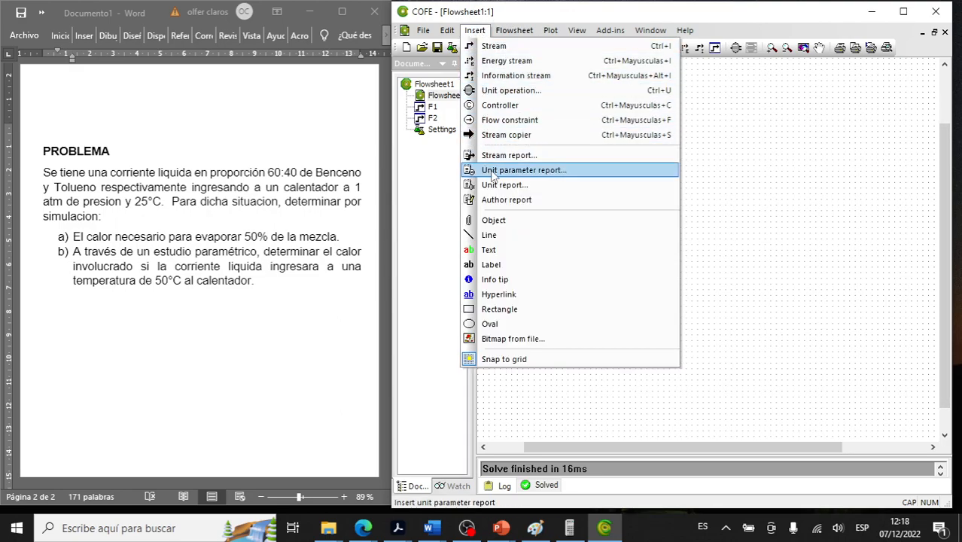
click(532, 156)
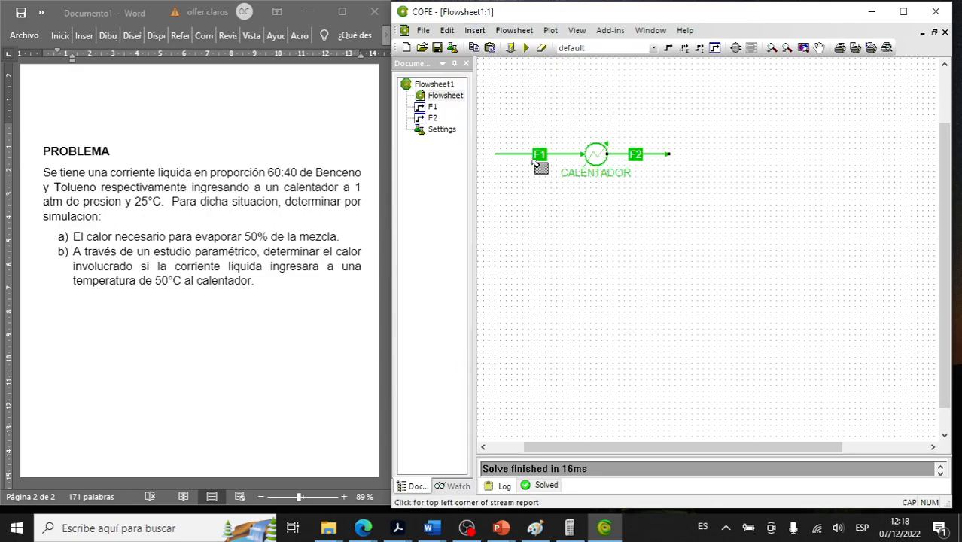
click(489, 220)
double_click(527, 186)
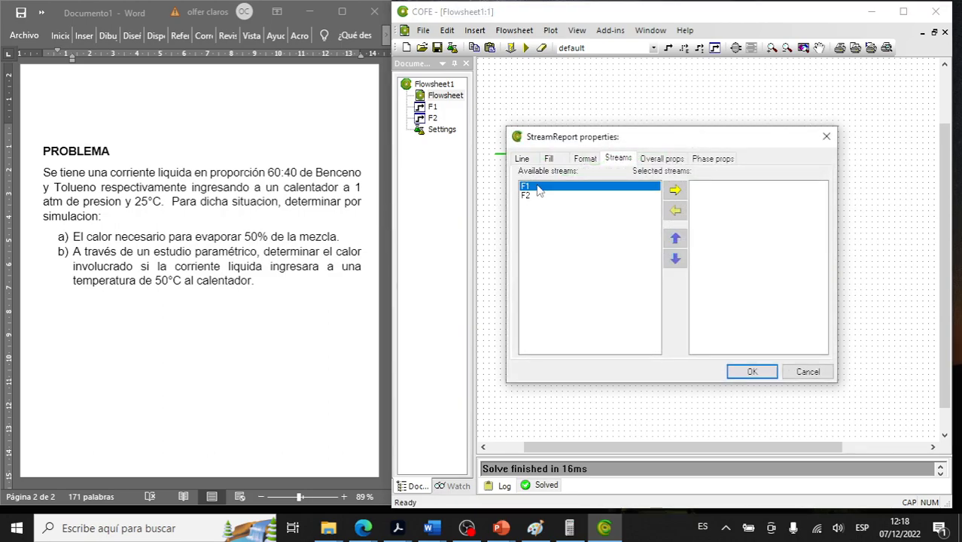
Step: Add the component flows of Benzene and Toluene to the stream report's overall properties
click(663, 158)
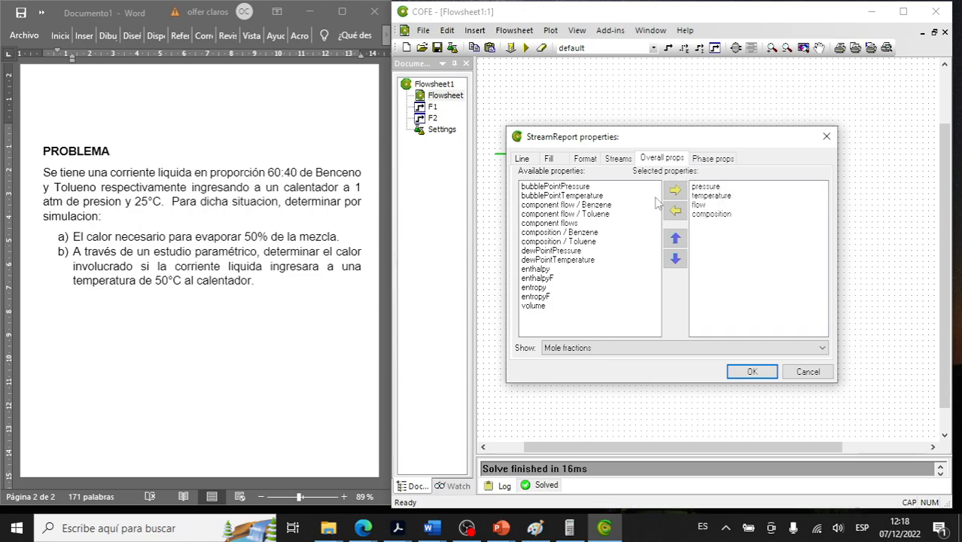
double_click(561, 205)
click(558, 207)
double_click(558, 206)
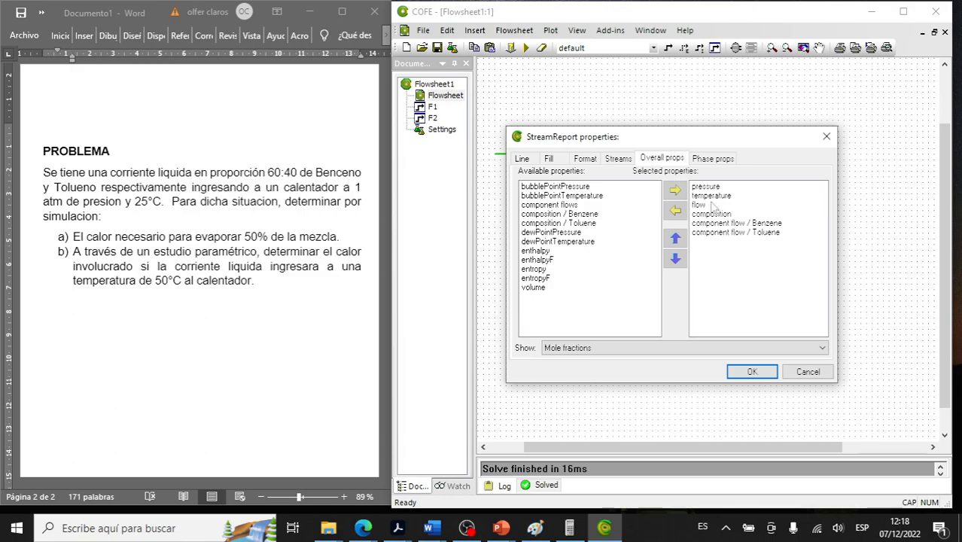
Step: Add the Benzene and Toluene compositions to the report's phase properties, and place the finished report directly beneath the heater
click(712, 158)
click(548, 188)
double_click(549, 188)
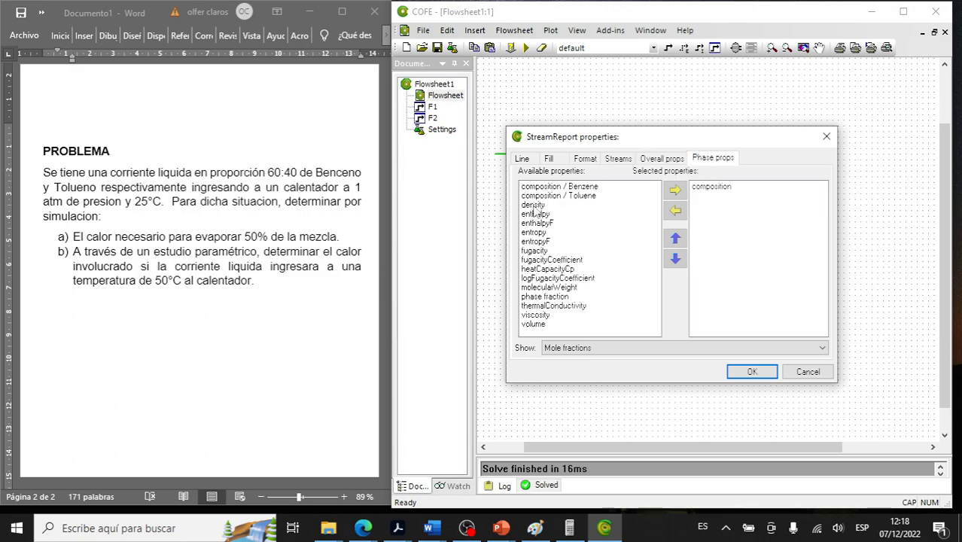
double_click(578, 188)
double_click(578, 188)
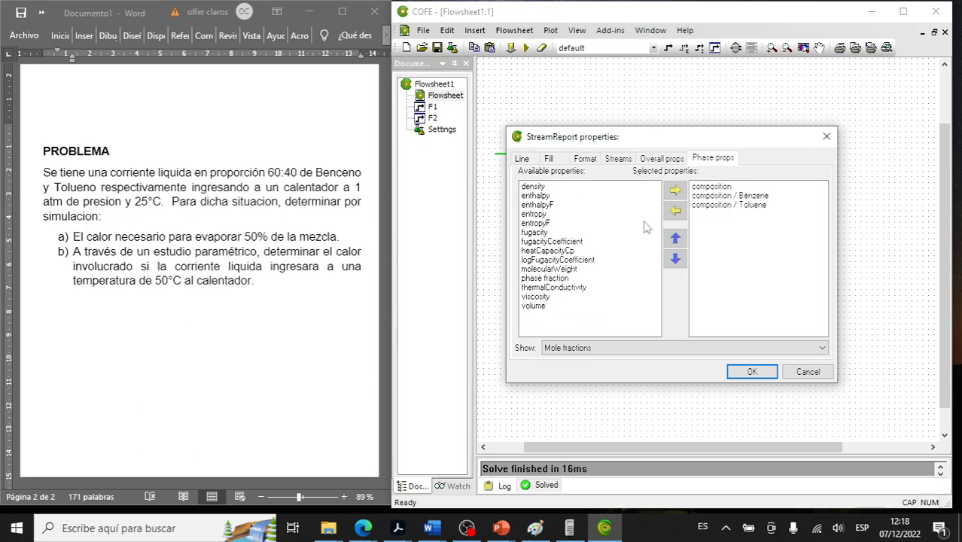
click(751, 371)
drag(565, 281, 582, 236)
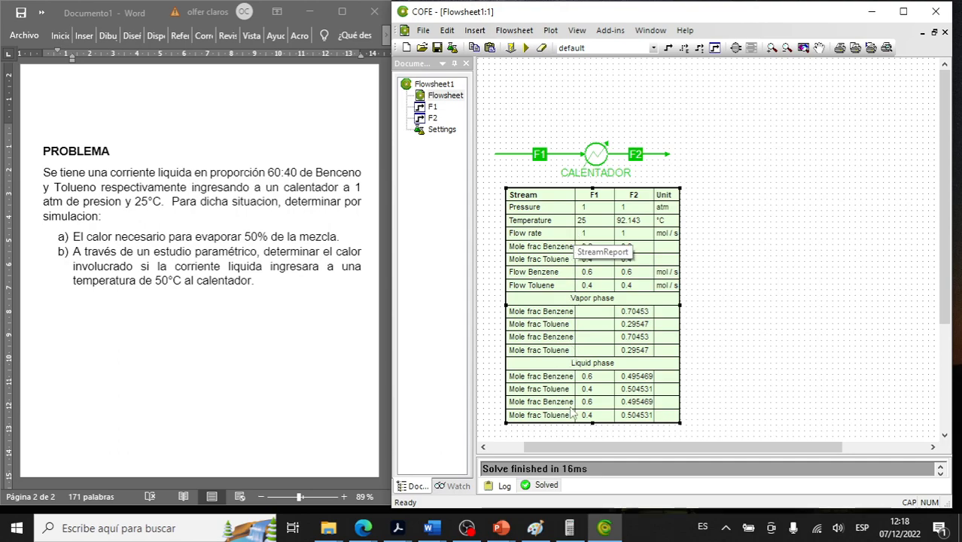
click(702, 377)
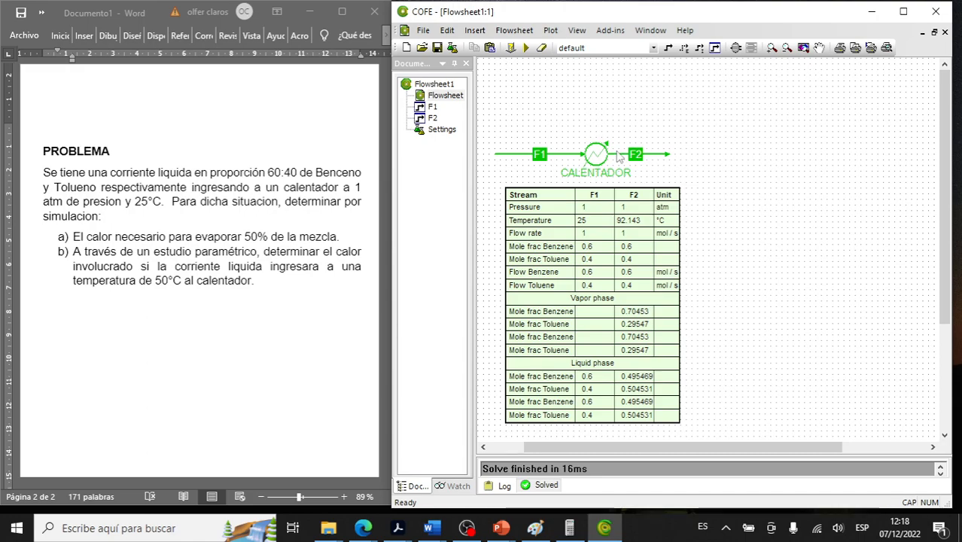
Step: Insert a unit parameter report beyond the outlet of stream F2, with CALENTADOR as its unit operation
click(514, 30)
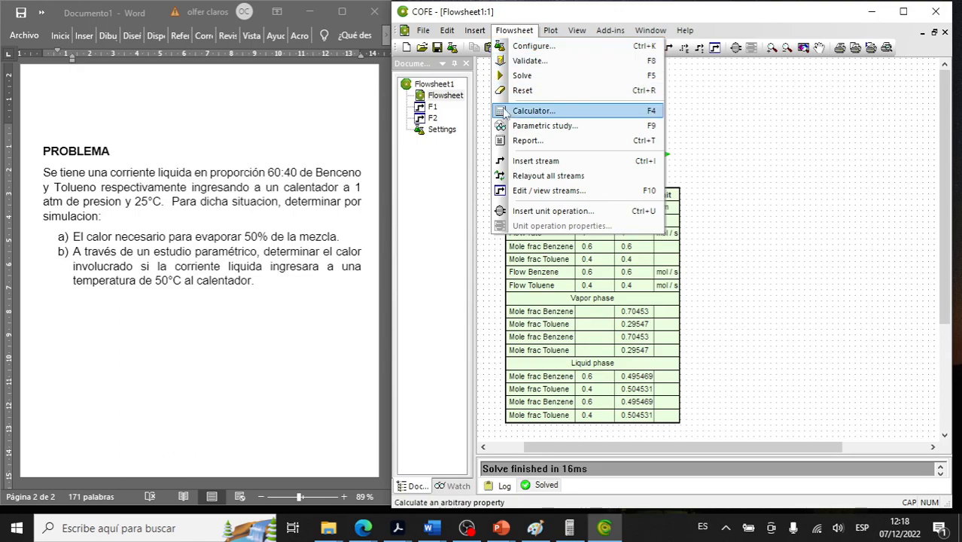
click(484, 83)
click(474, 33)
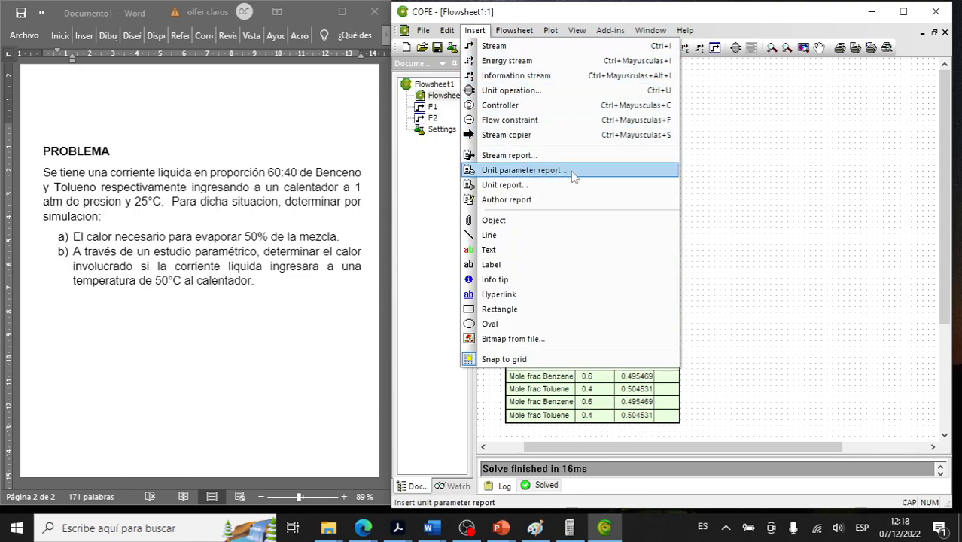
click(518, 172)
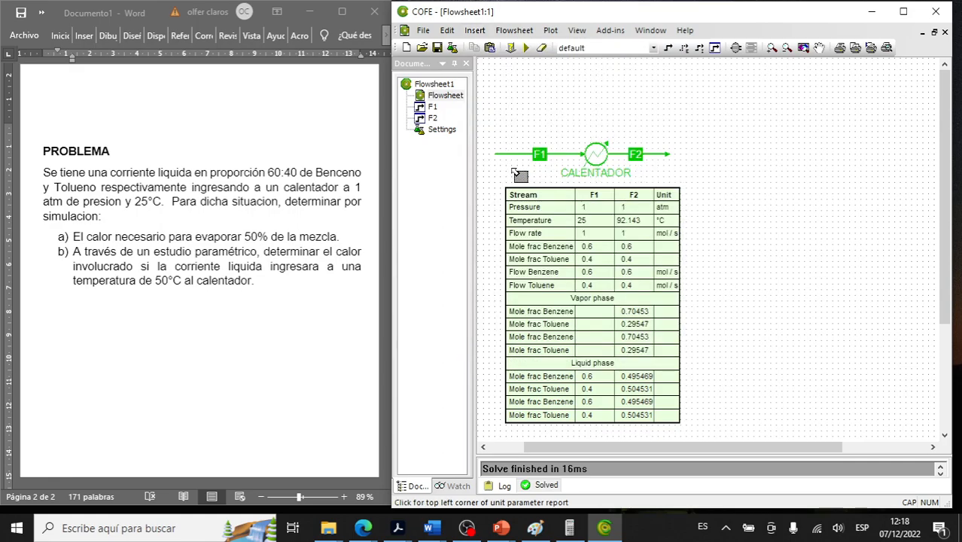
click(717, 144)
click(614, 186)
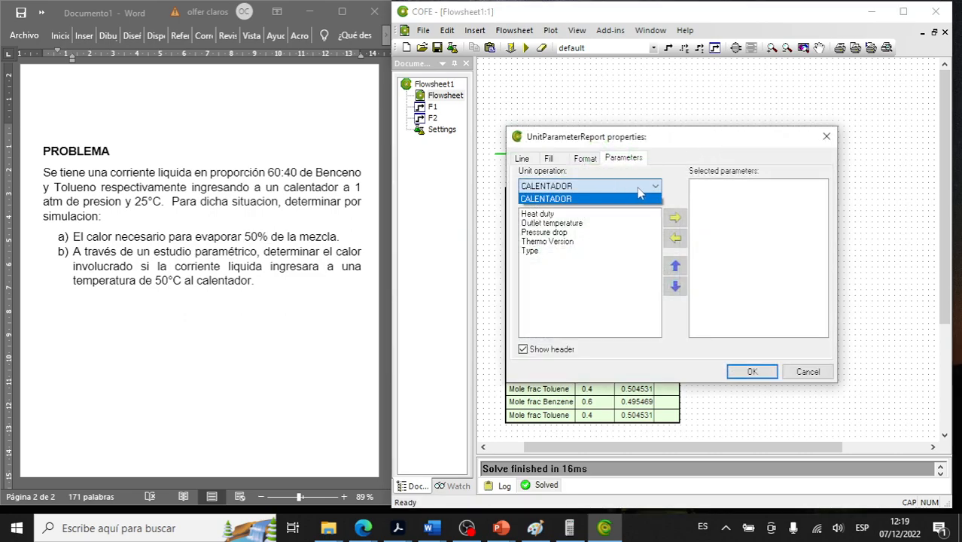
click(654, 188)
click(653, 188)
click(551, 200)
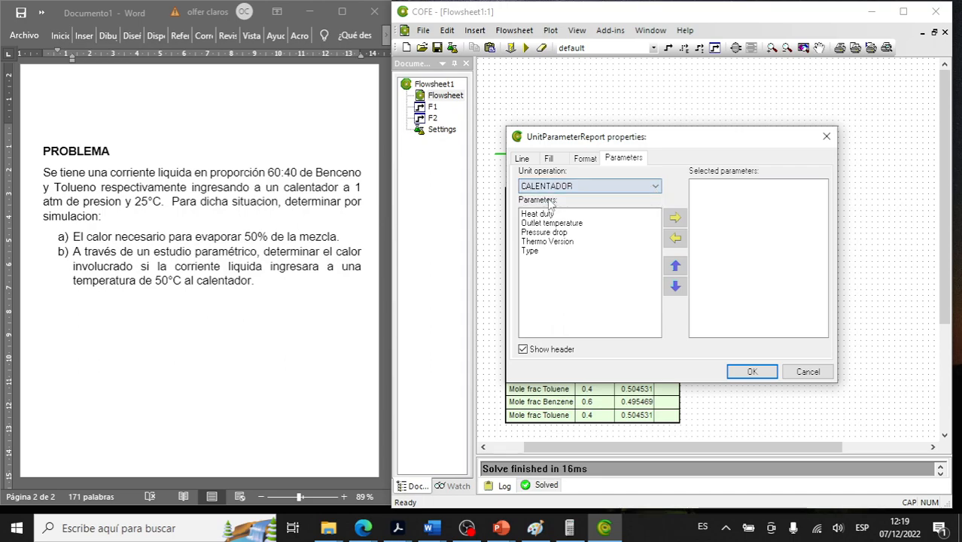
Step: Include heat duty, outlet temperature and pressure drop in the unit parameter report and move it slightly up beside the diagram
double_click(575, 217)
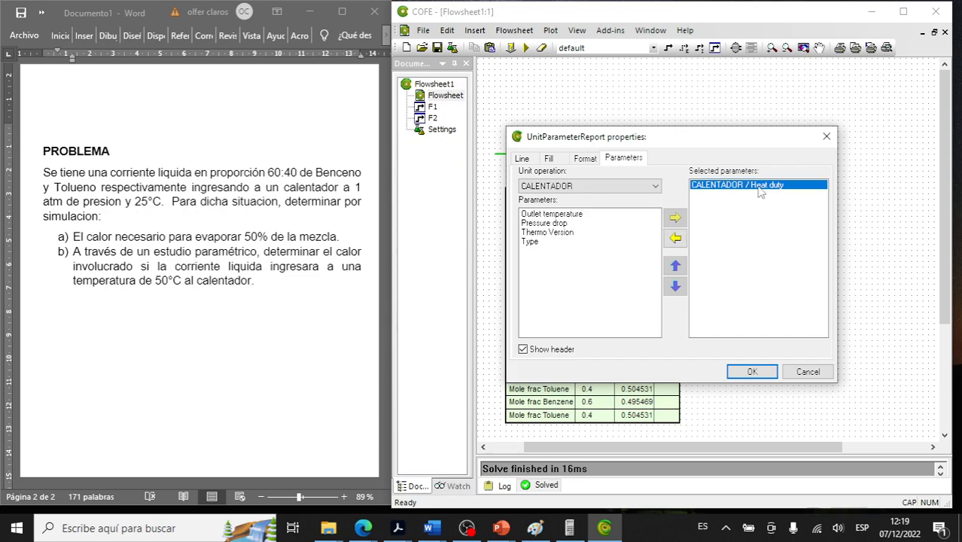
double_click(568, 215)
double_click(571, 215)
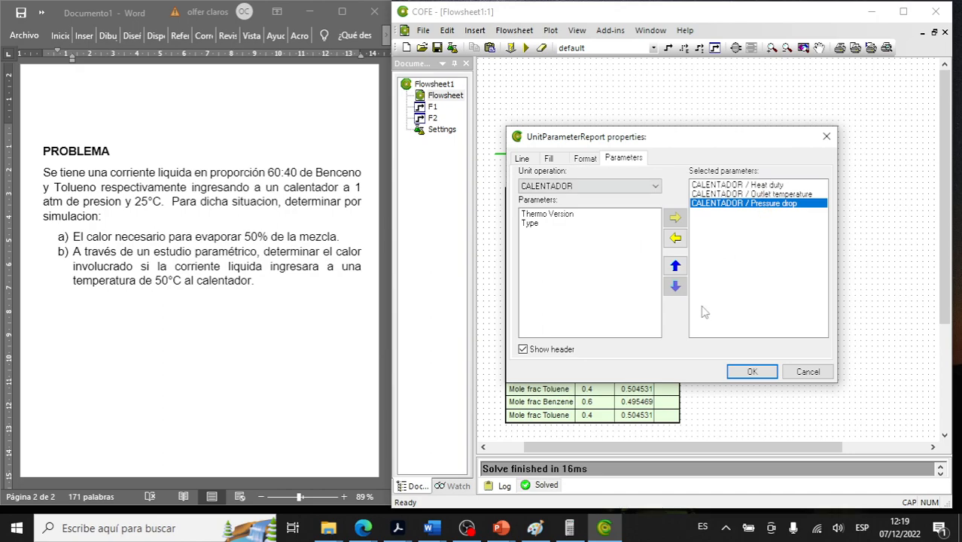
click(751, 372)
drag(744, 171, 717, 128)
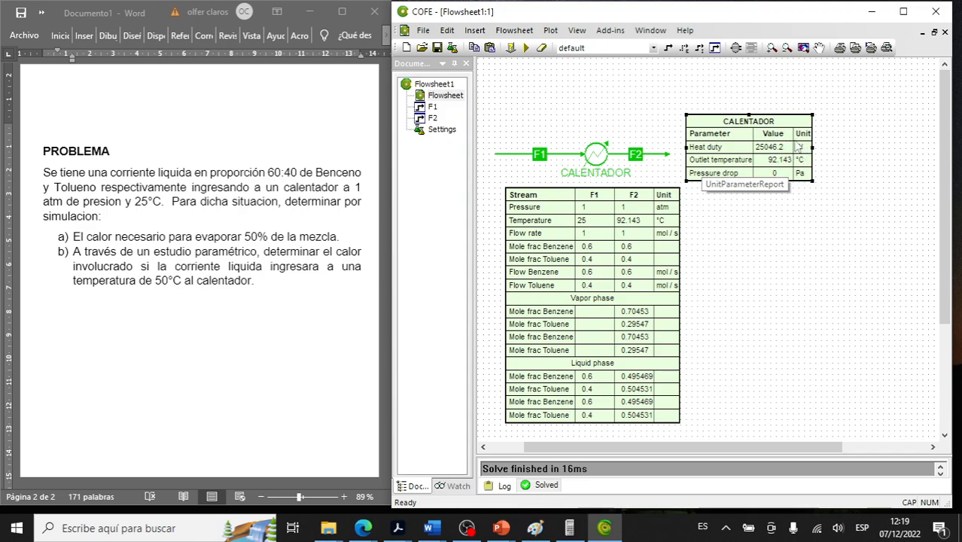
Step: In the Word document, add the answer "Resp. 25046.2 W" on a new line below question a
click(360, 236)
key(Return)
key(BackSpace)
text(rESP. 25046.2 W)
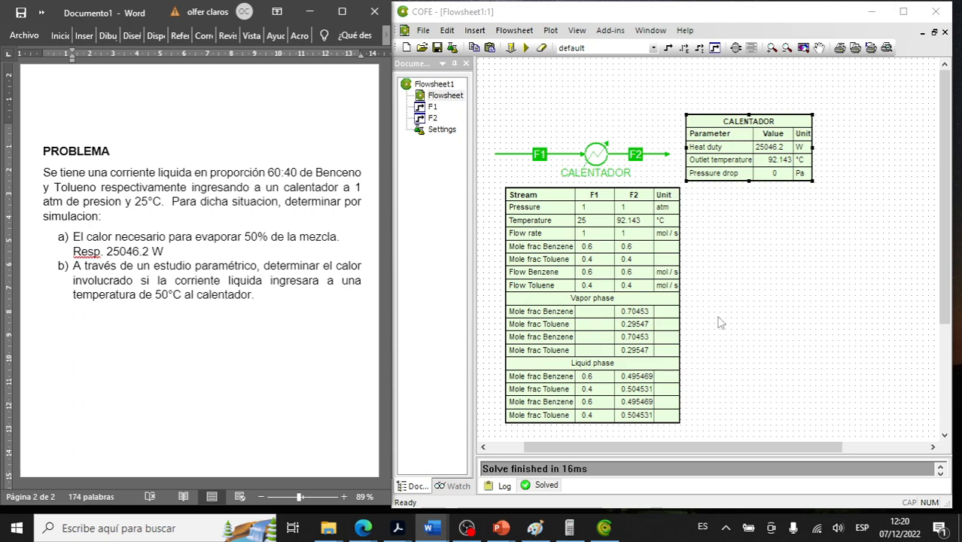
Step: Switch to COFE and start a parametric study with the temperature of feed stream F1 as its input parameter
click(781, 253)
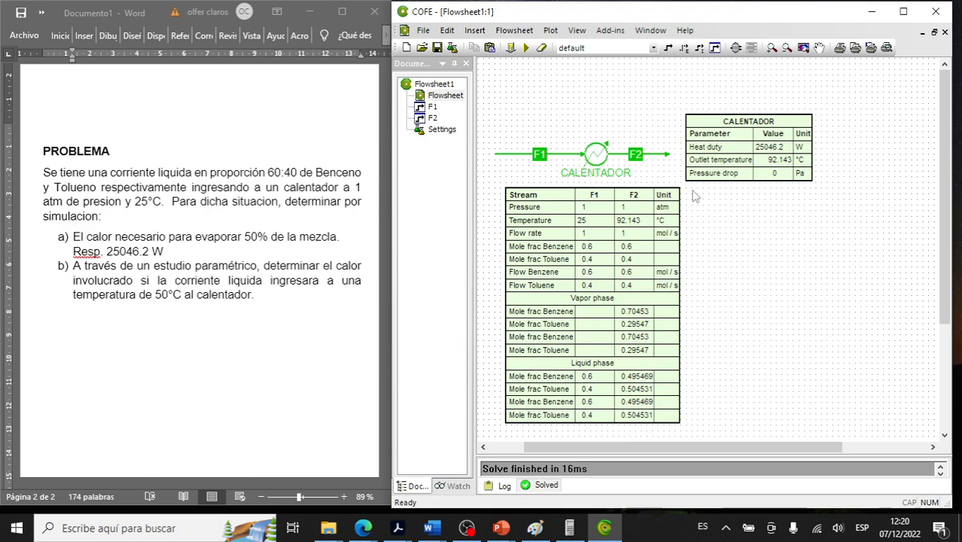
click(486, 32)
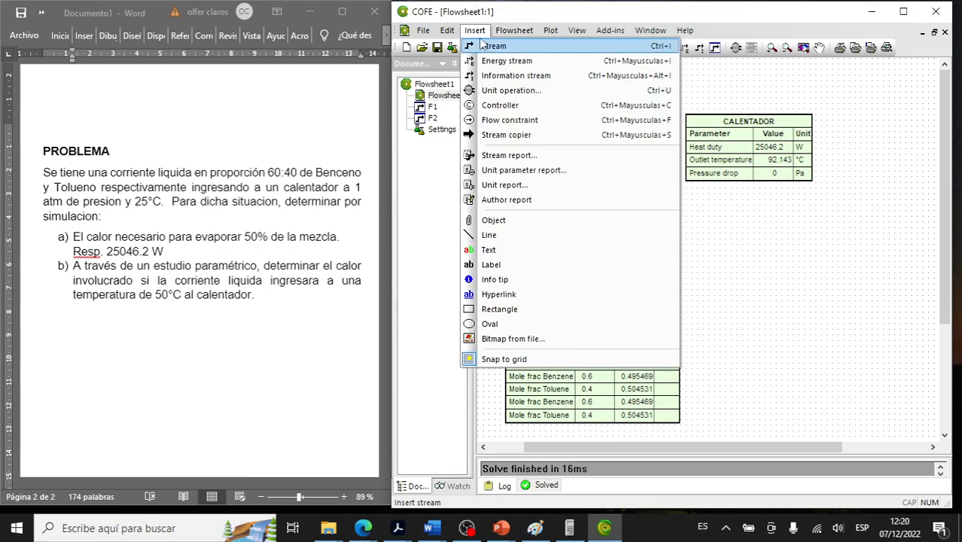
mouse_move(516, 33)
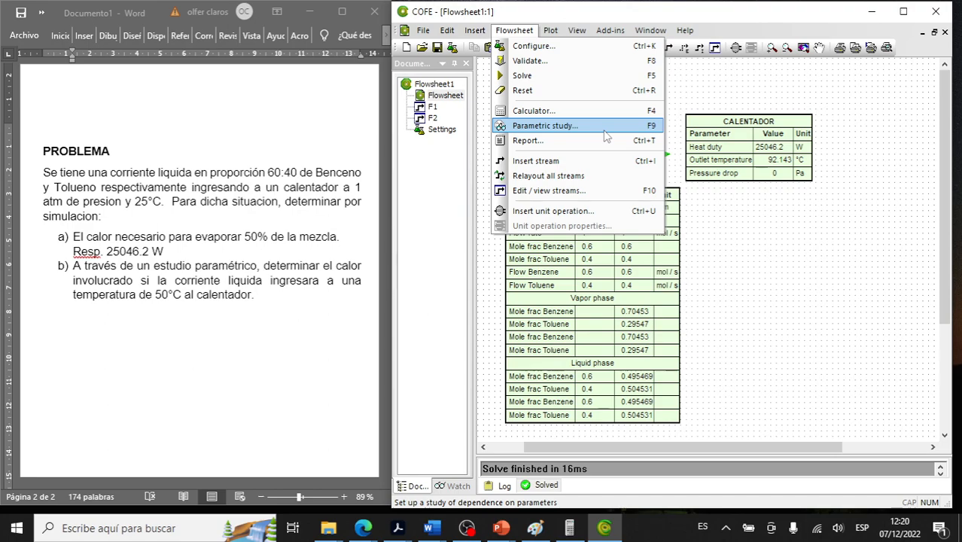
click(572, 126)
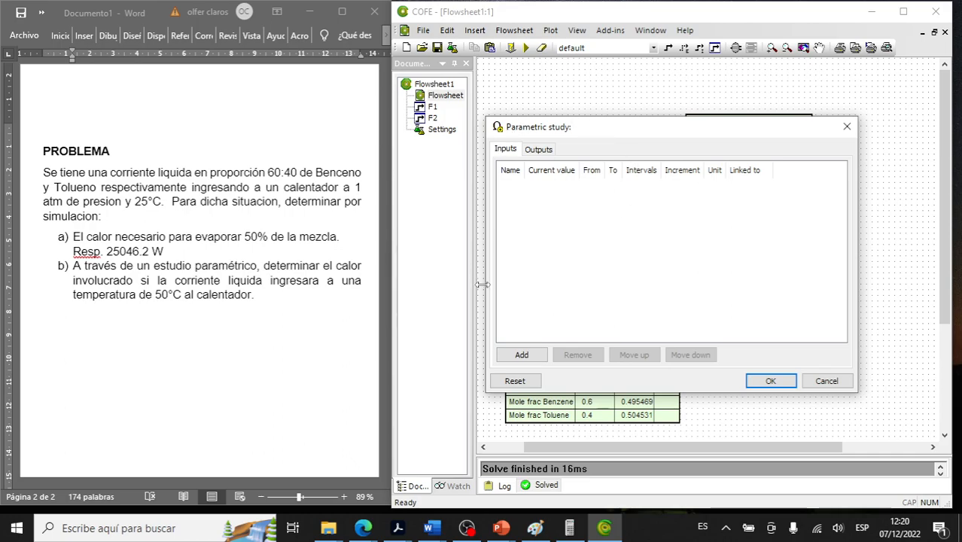
click(521, 360)
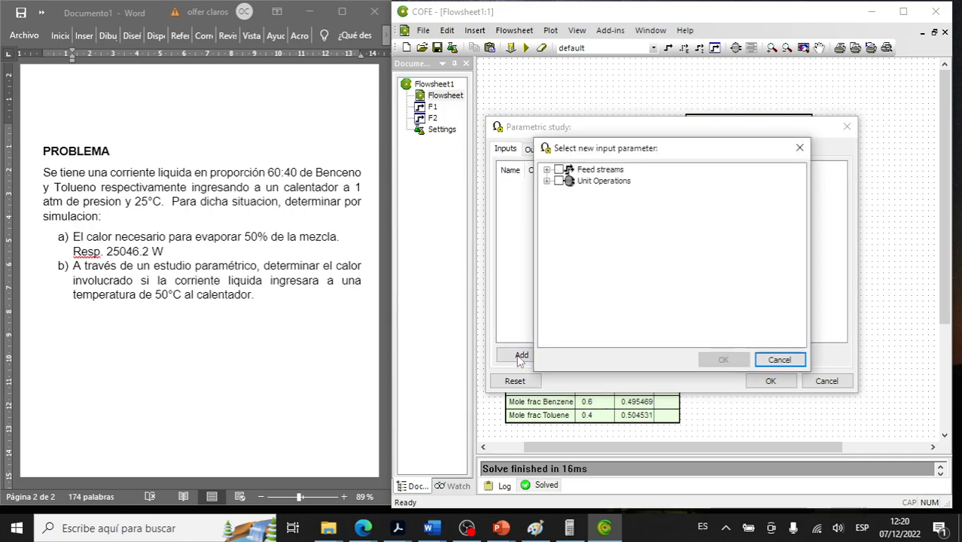
click(548, 170)
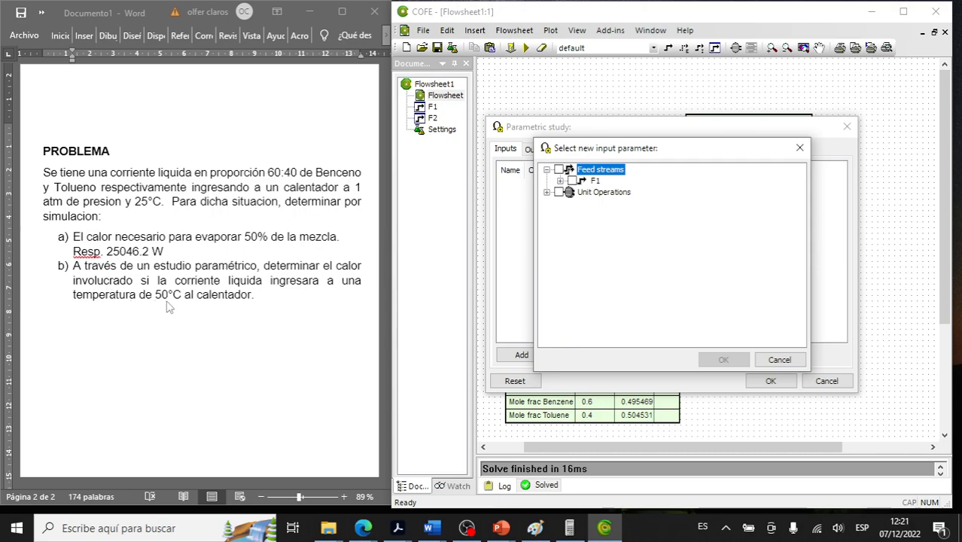
click(560, 181)
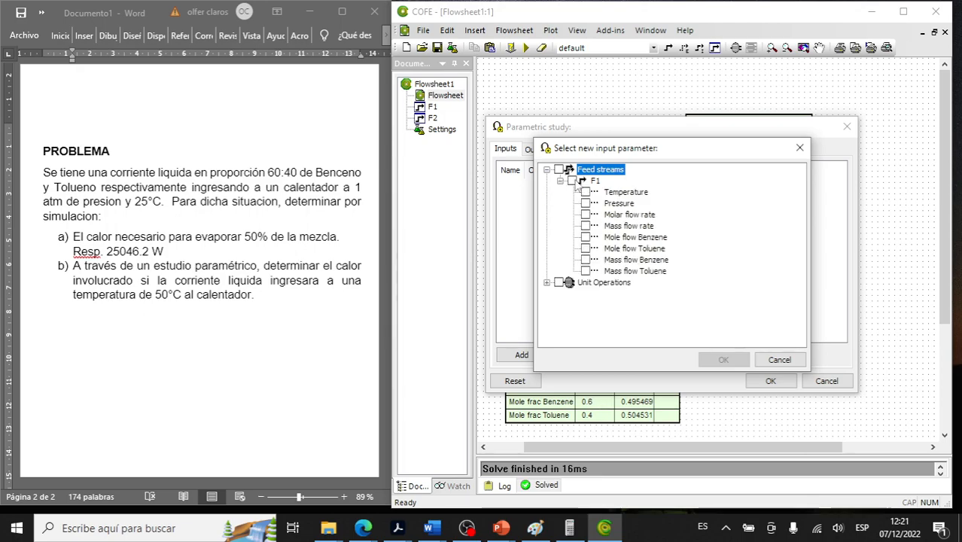
click(586, 193)
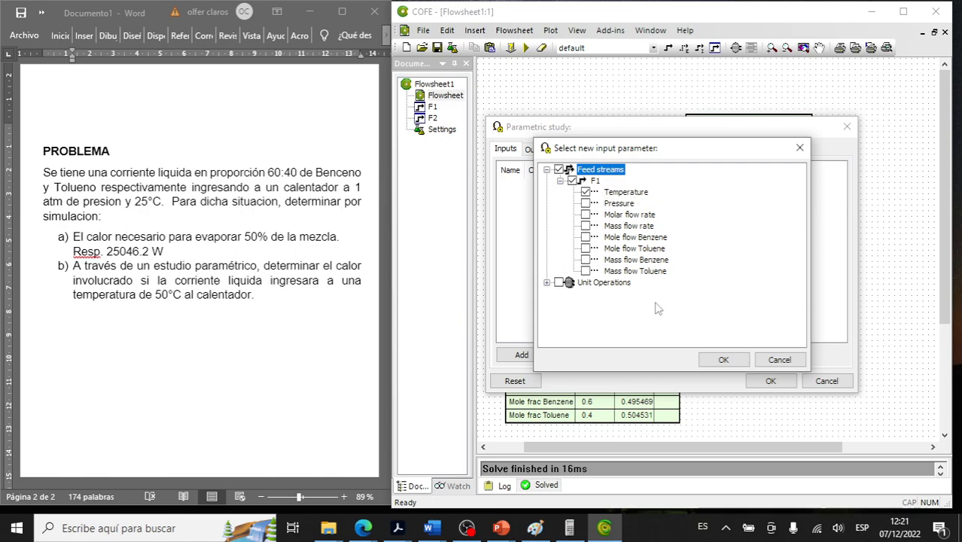
click(722, 360)
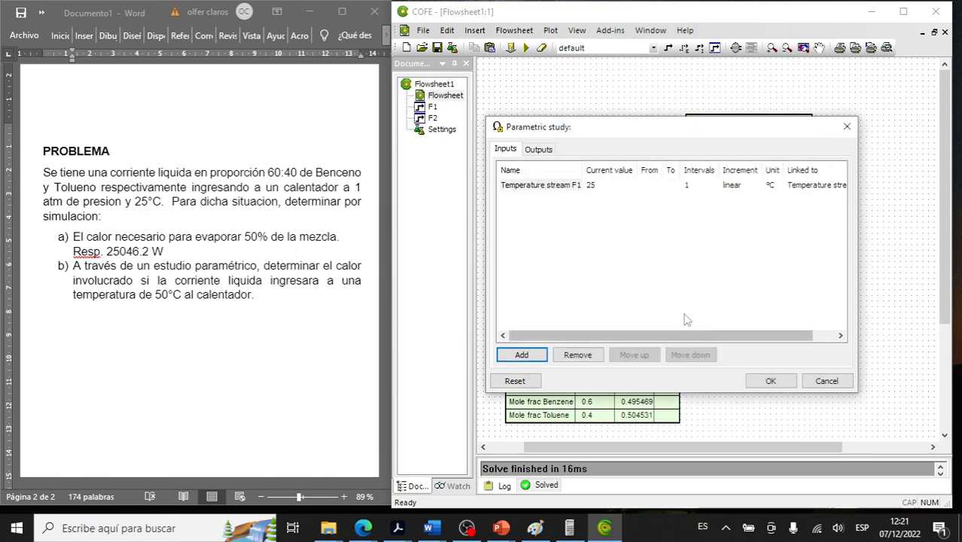
Step: Add the heat duty of the CALENTADOR unit as an output parameter of the parametric study
click(547, 153)
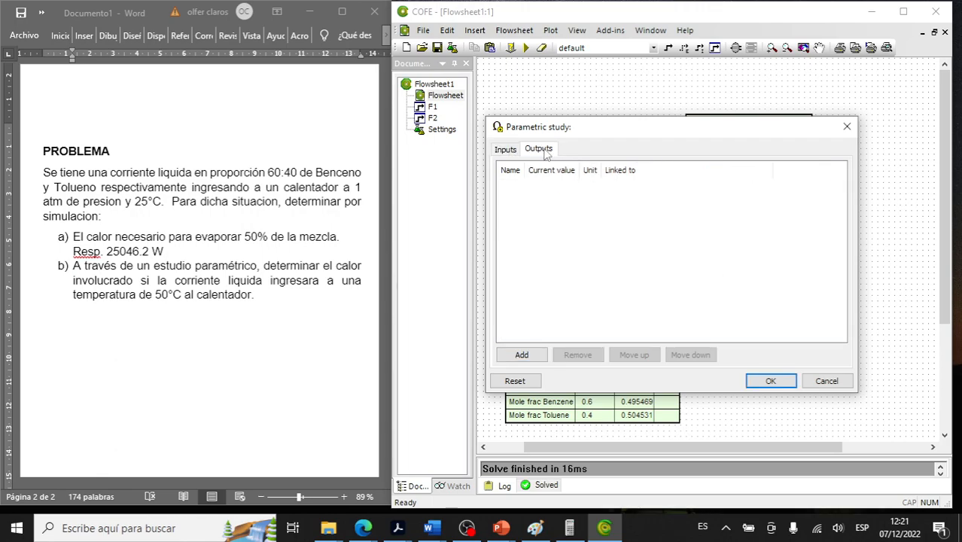
click(522, 355)
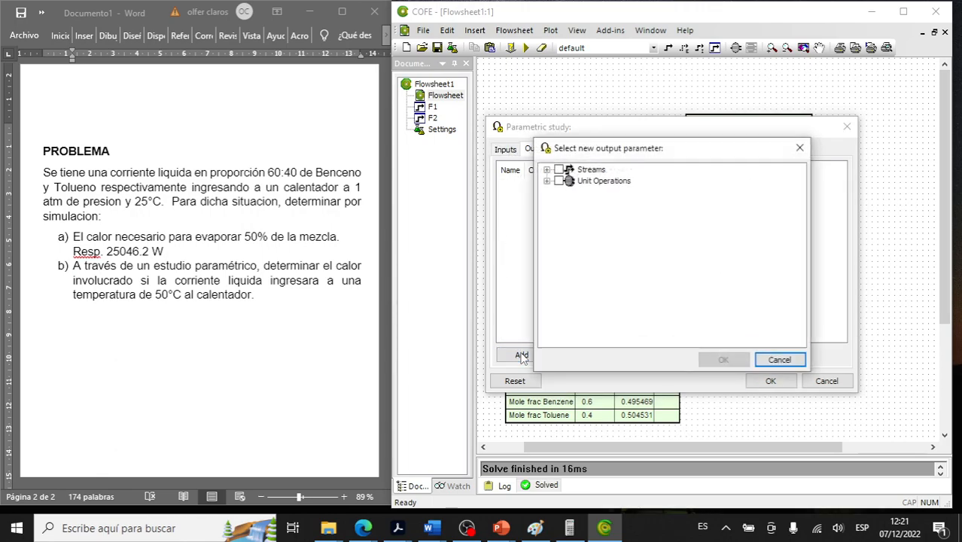
click(548, 182)
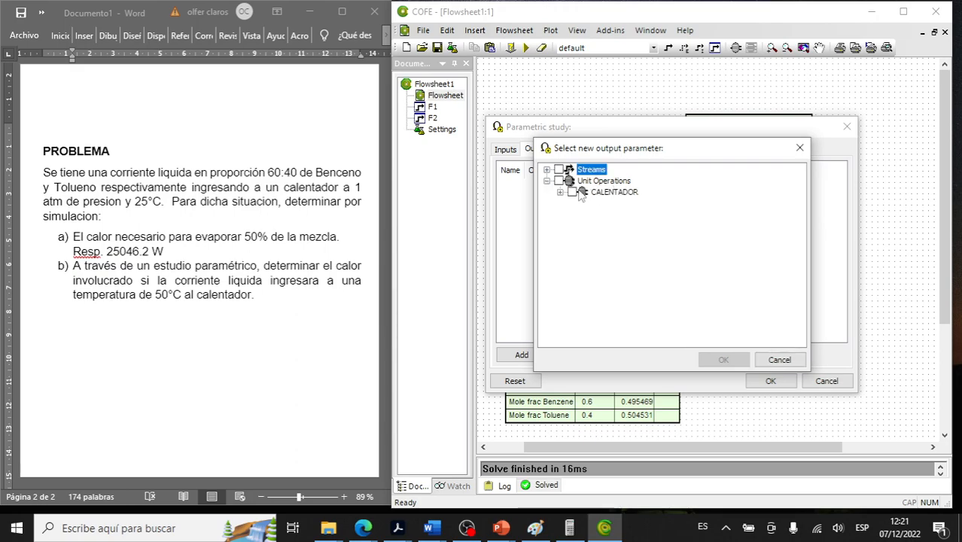
click(560, 193)
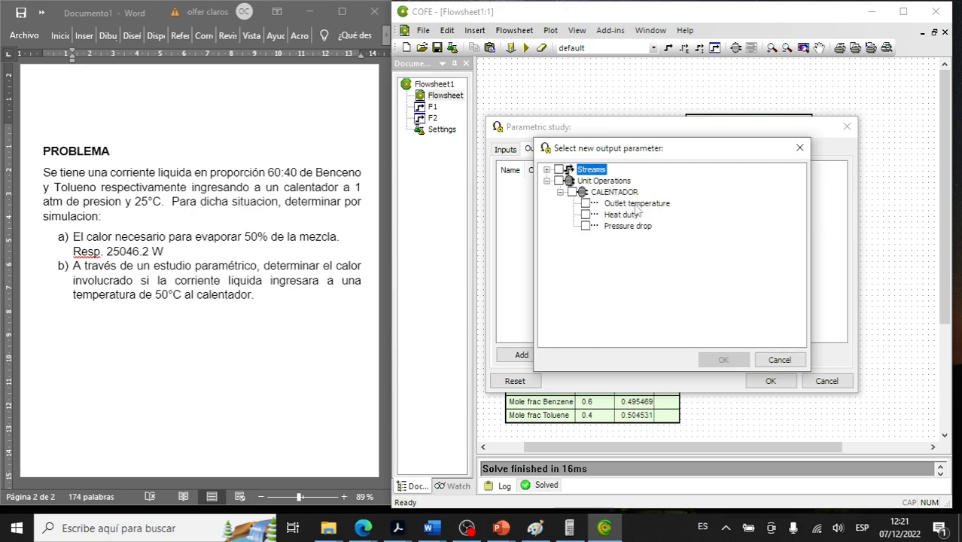
click(586, 216)
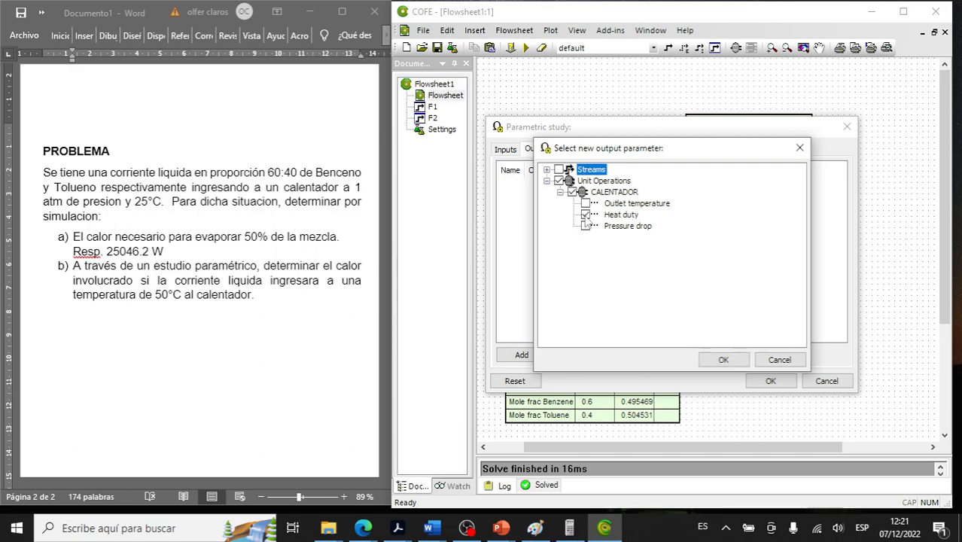
click(719, 361)
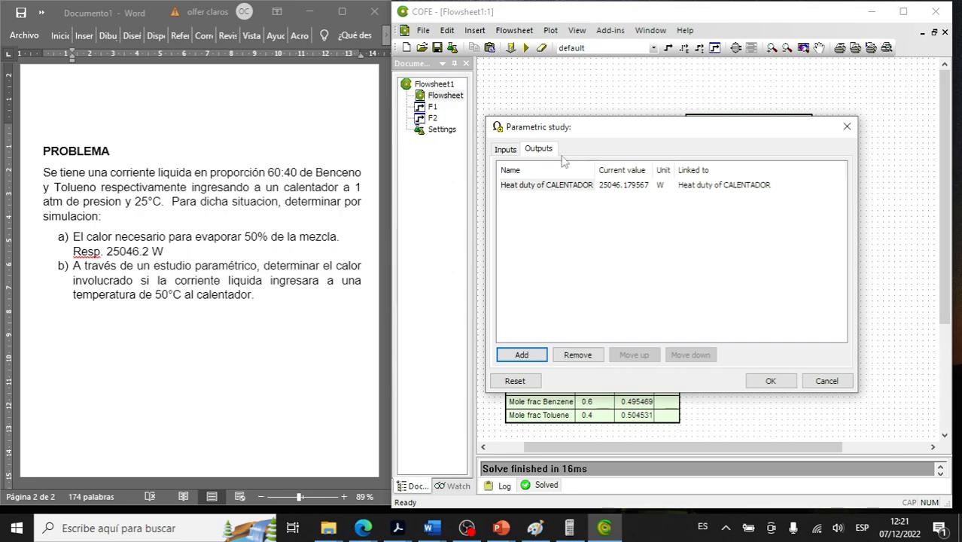
Step: Set the study's F1 temperature range from 15 to 50 °C
click(503, 151)
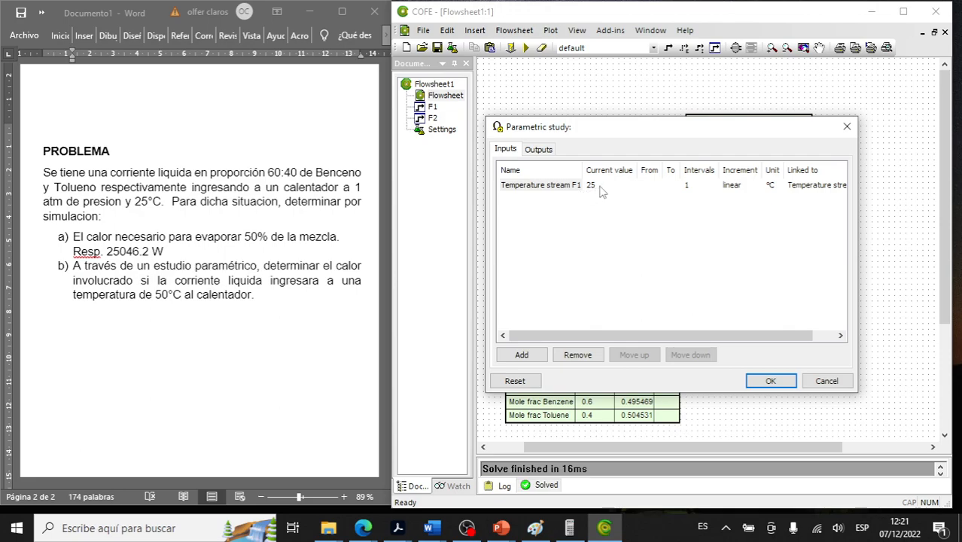
click(647, 187)
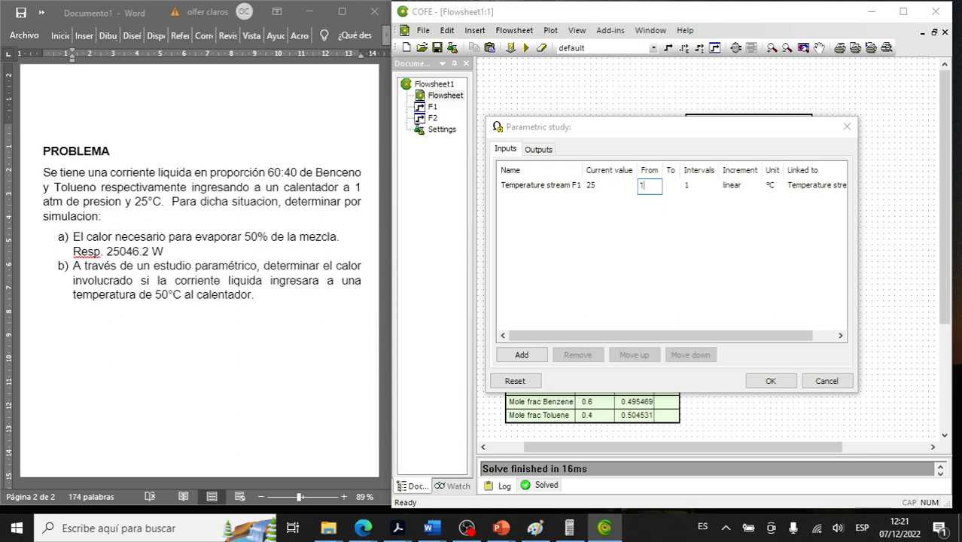
click(672, 186)
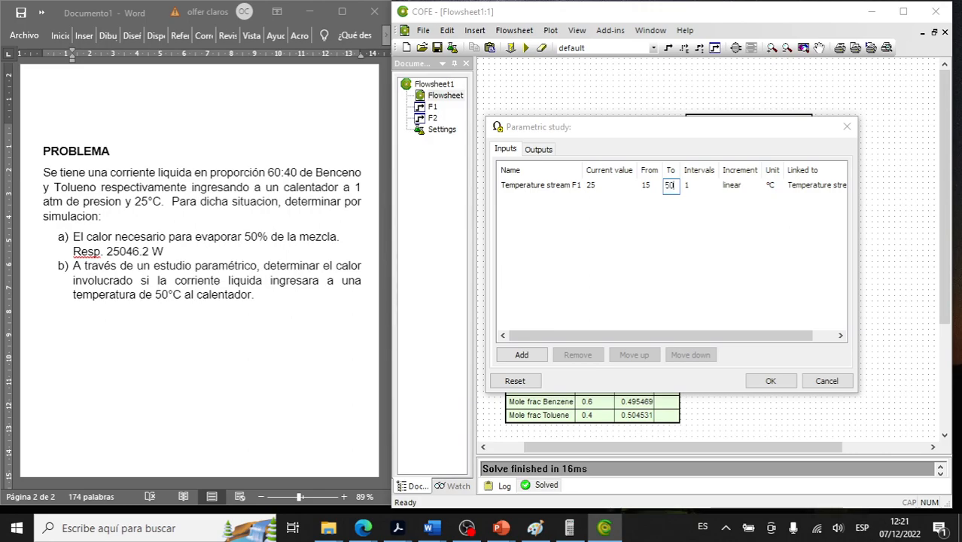
text(50)
key(Return)
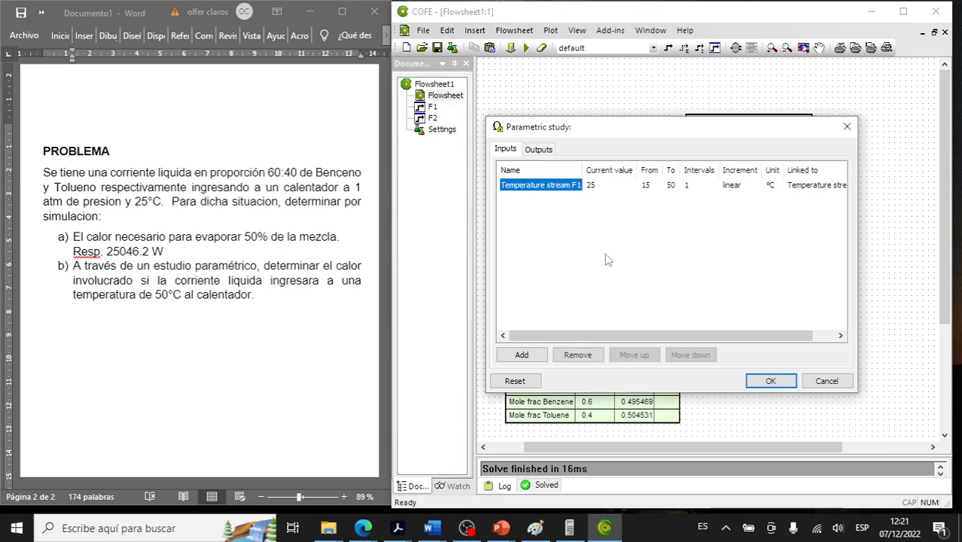
Step: Divide the F1 temperature range into 20 intervals, check the study's outputs, and create the study
click(689, 188)
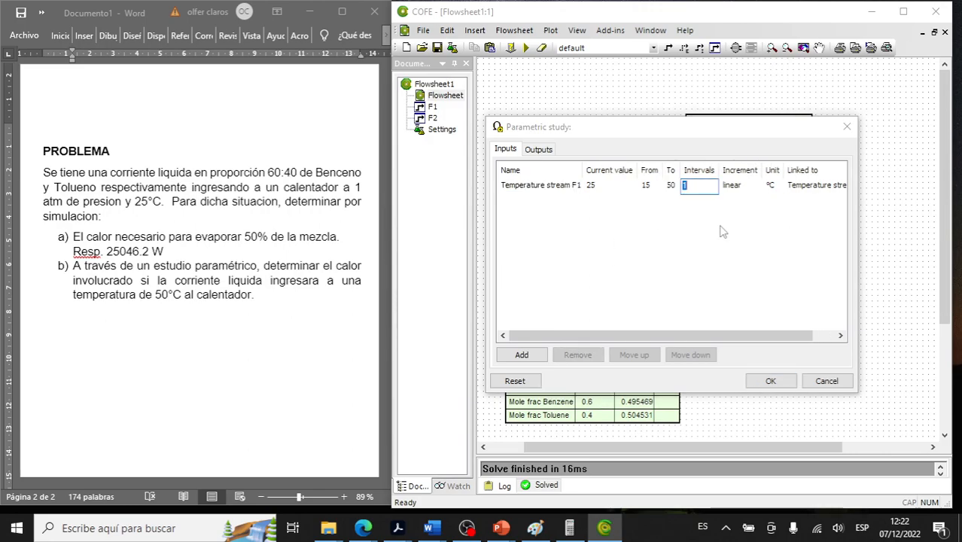
text(25)
text(0)
key(Return)
click(539, 150)
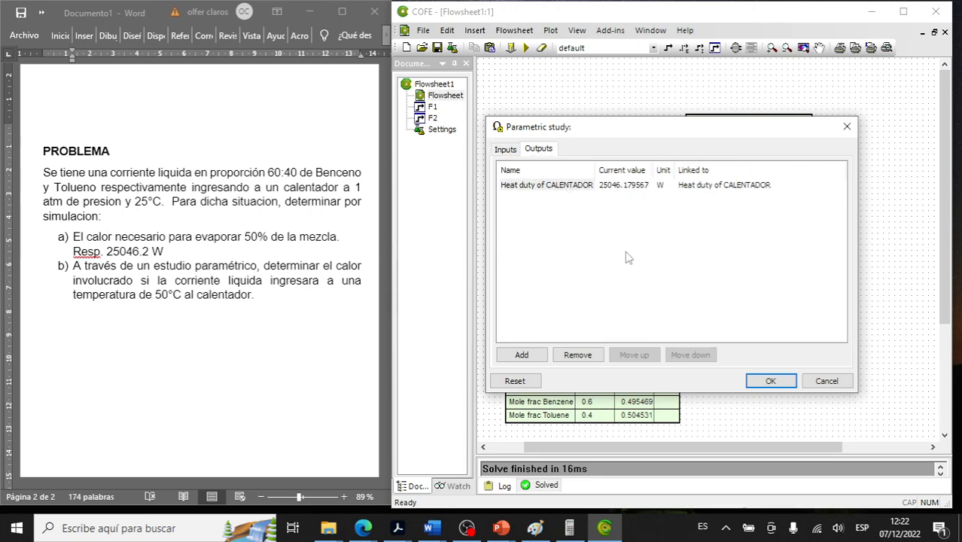
click(768, 381)
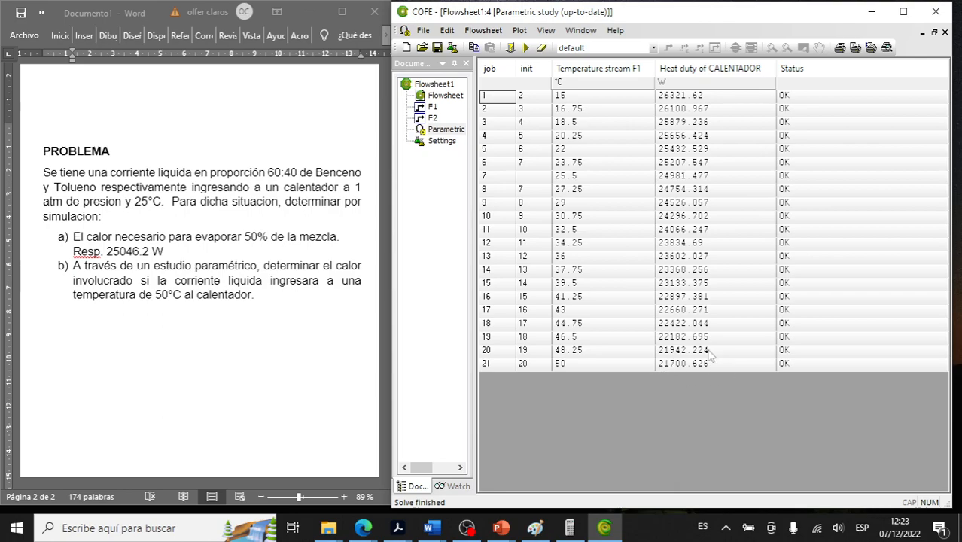
Step: In the Word document, add the answer "Resp. 21700.626 W" on a new line below question b
click(332, 295)
click(332, 295)
key(Return)
key(BackSpace)
text(Resp.)
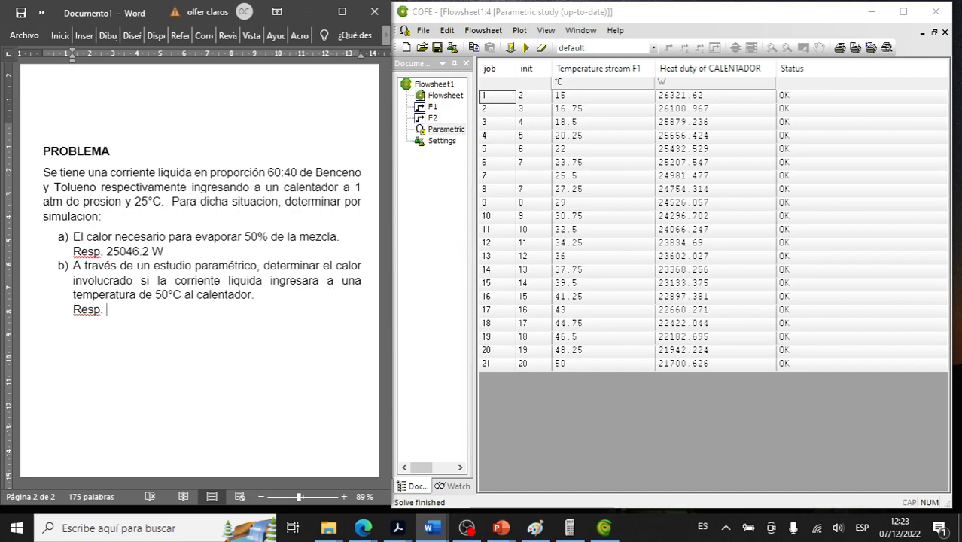
text(21700.626 W)
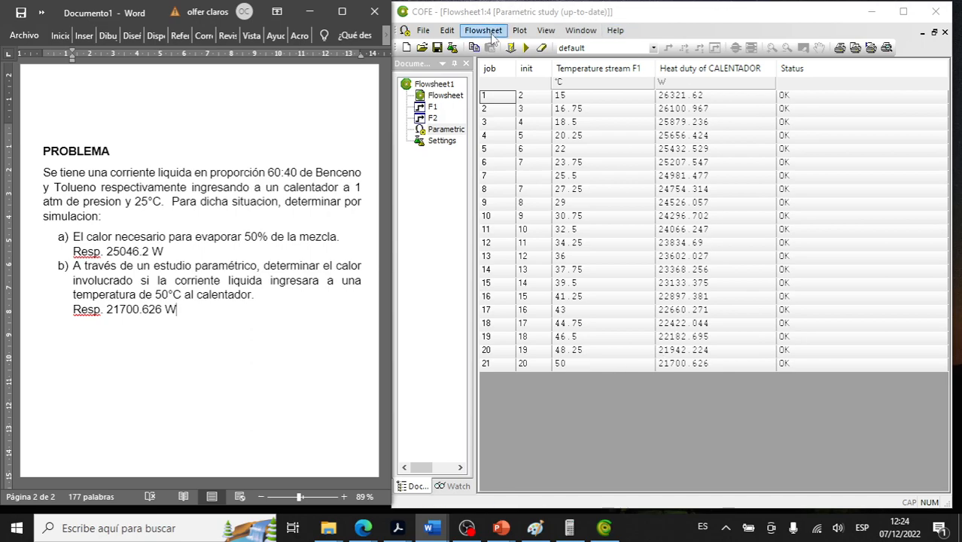
Step: In COFE, plot the heat duty of CALENTADOR against the F1 stream temperature and enlarge the window to full screen
click(519, 30)
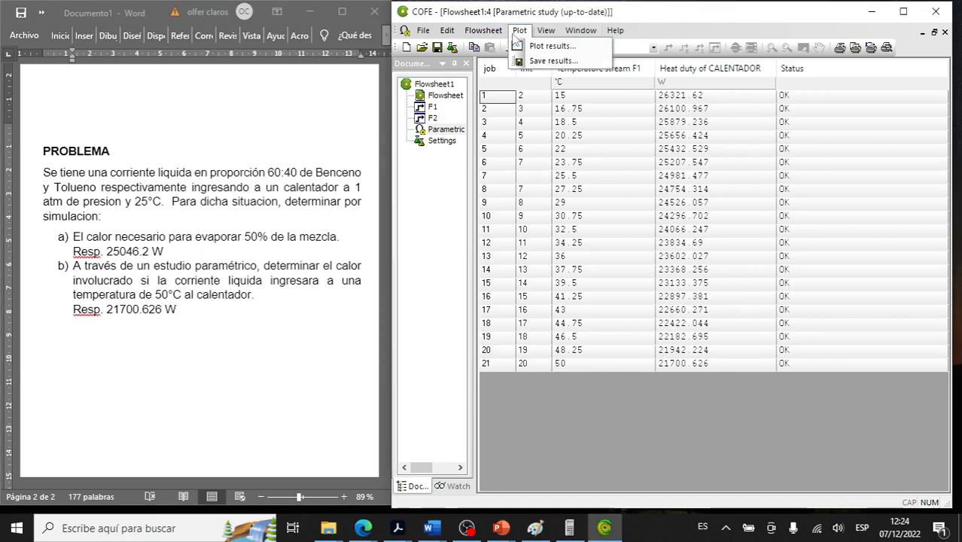
click(582, 46)
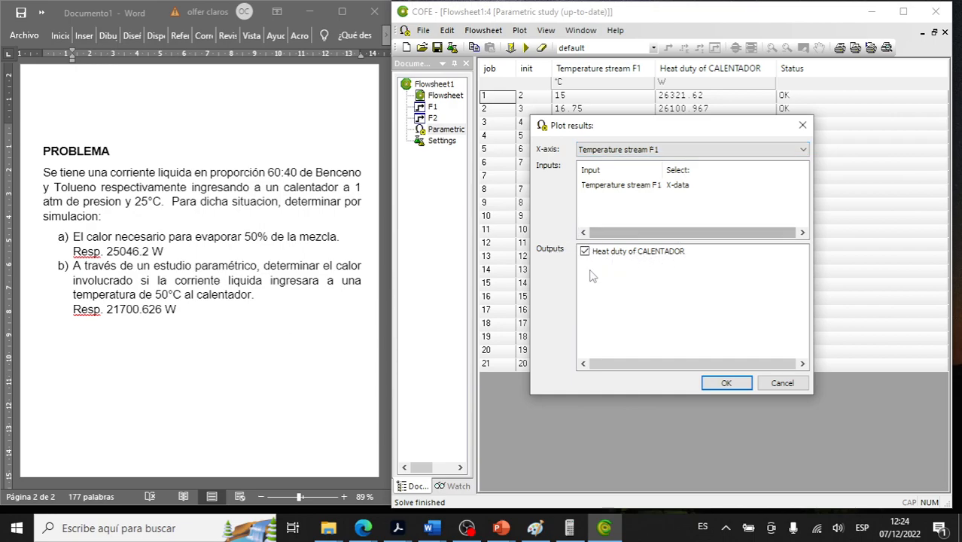
click(725, 384)
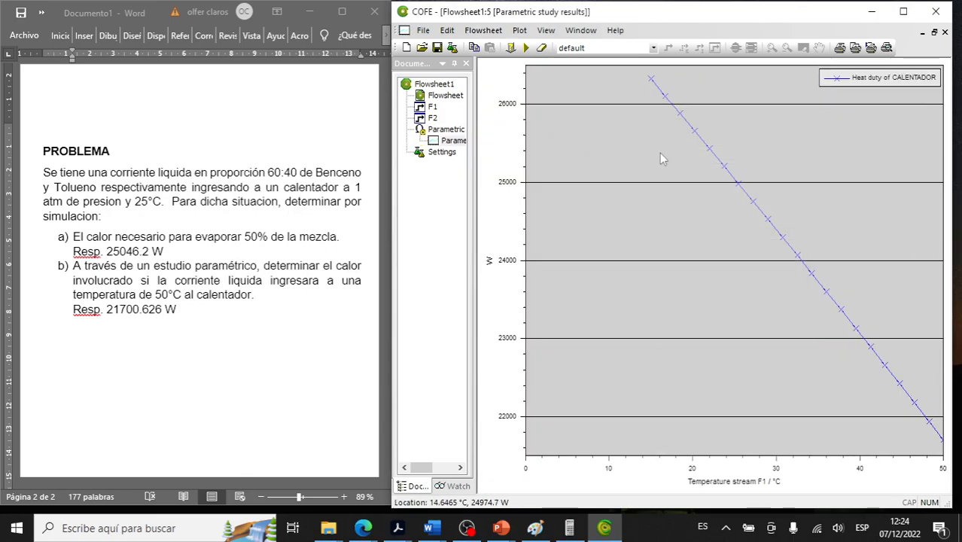
click(903, 17)
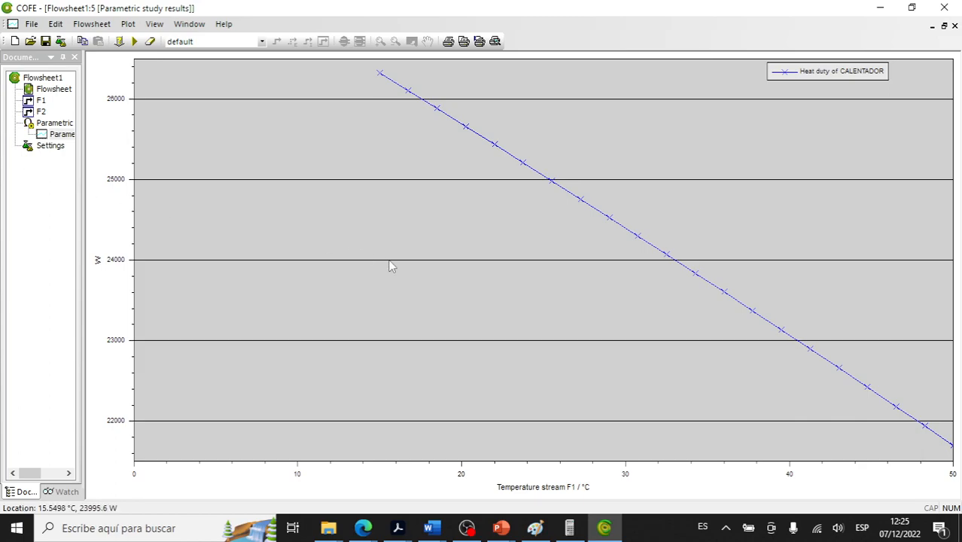
Step: Review the properties and phase fractions of streams F2 and F1, and return to the flowsheet in the smaller window beside Word
double_click(52, 91)
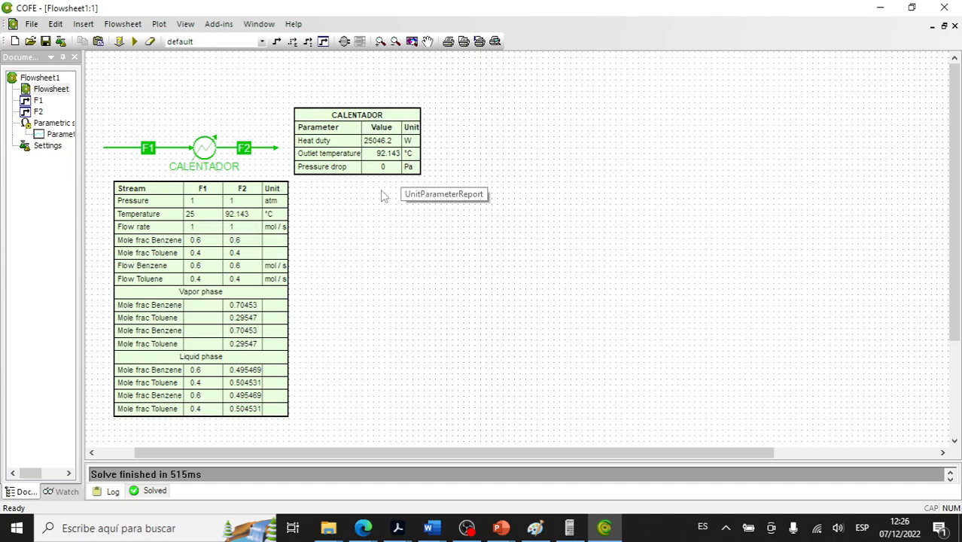
click(231, 152)
double_click(232, 152)
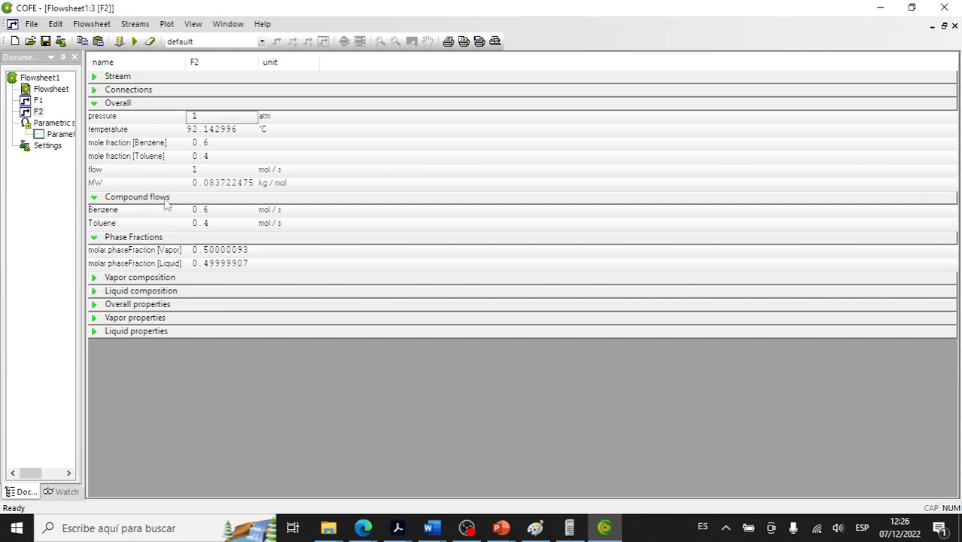
double_click(53, 90)
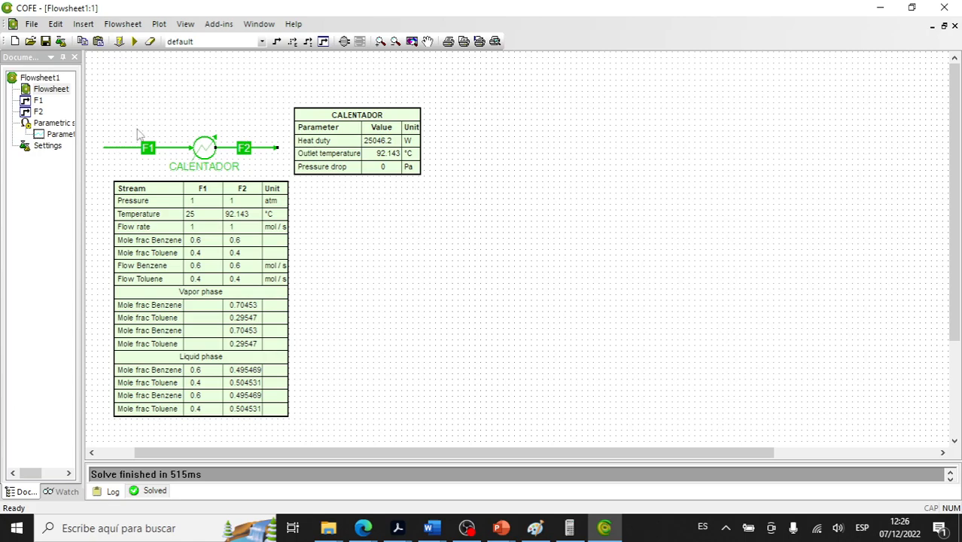
double_click(129, 153)
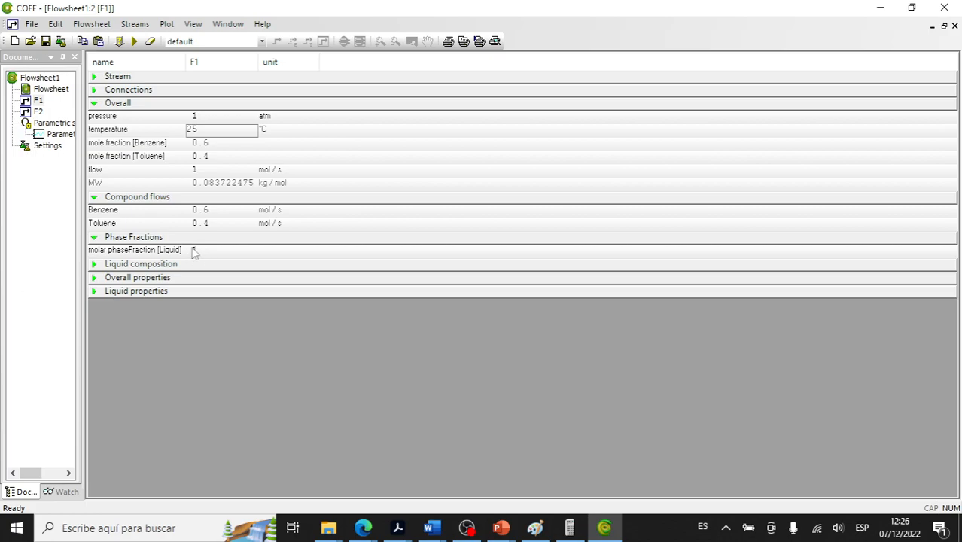
double_click(53, 89)
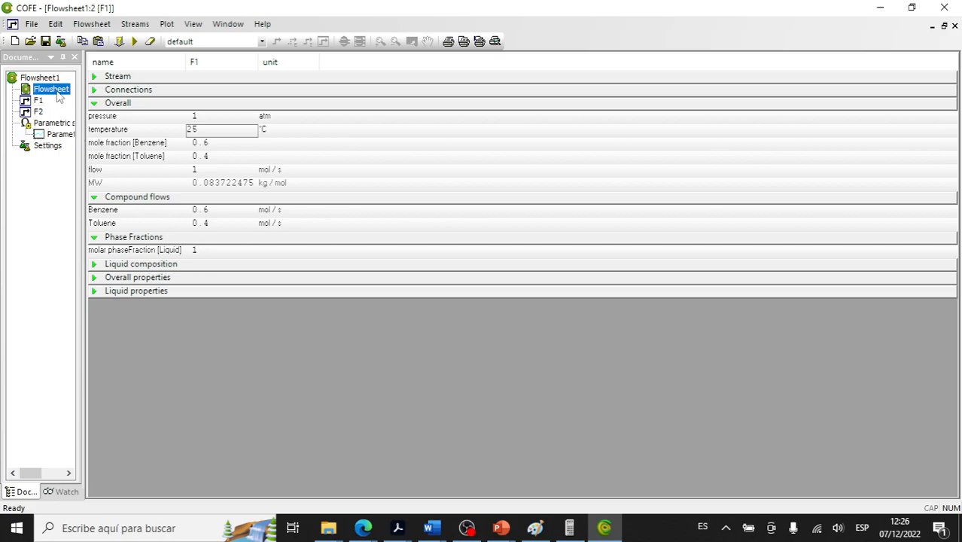
double_click(574, 8)
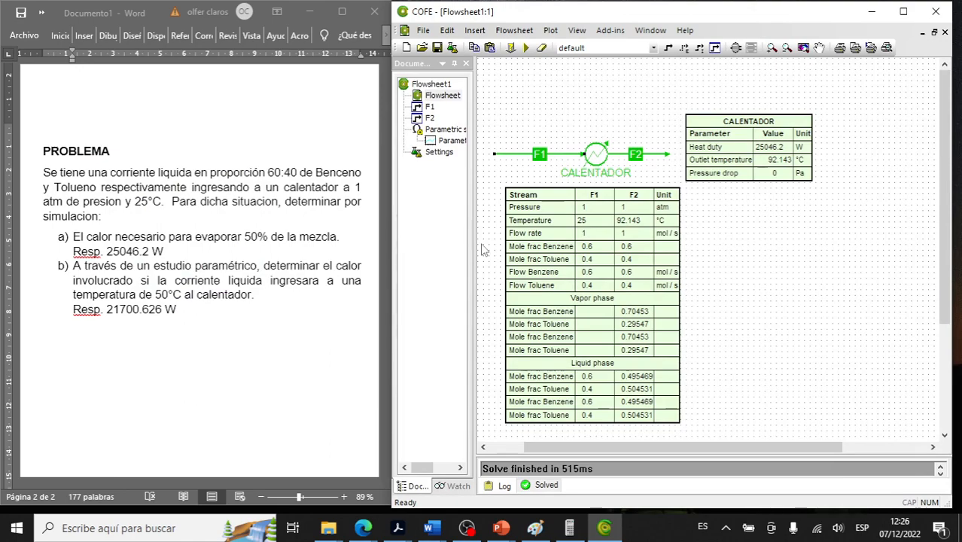